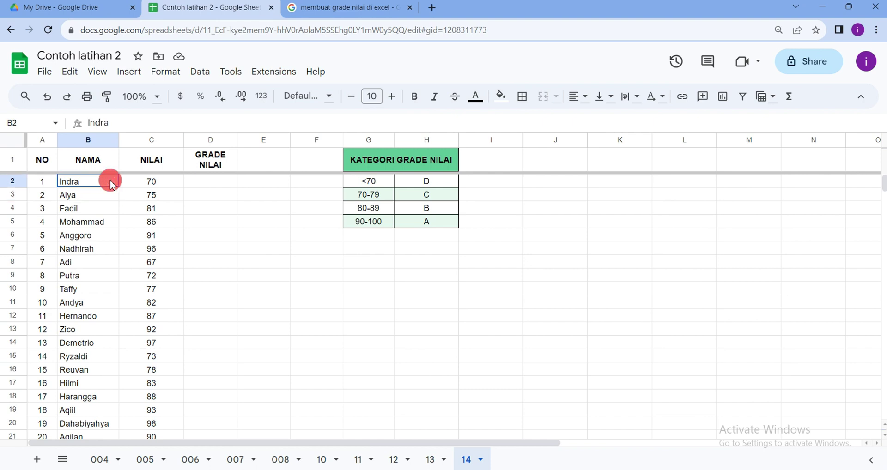
Examine the student table's NAMA and NILAI columns alongside the empty GRADE NILAI column.
click(147, 187)
click(112, 197)
click(149, 200)
click(103, 209)
click(155, 212)
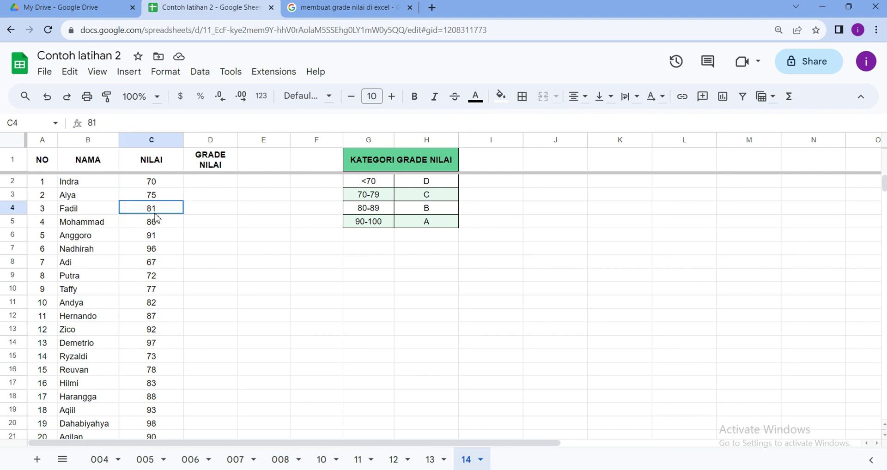
scroll(142, 243, down, 3)
scroll(141, 249, up, 3)
click(93, 194)
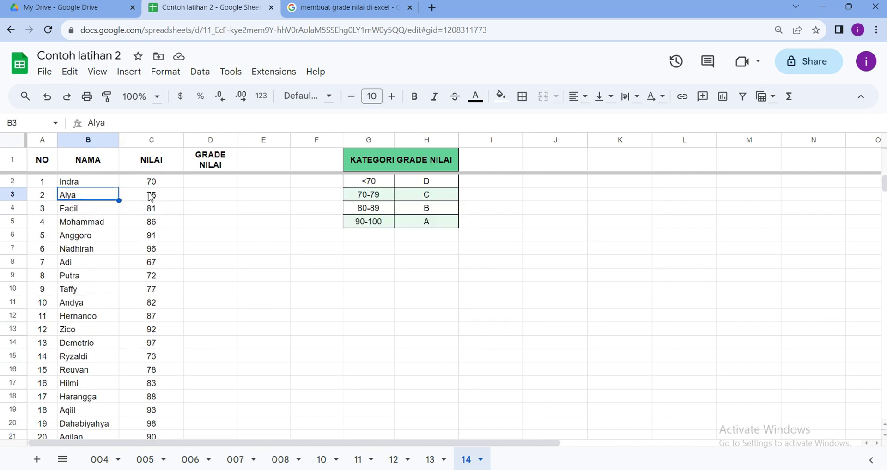
click(113, 184)
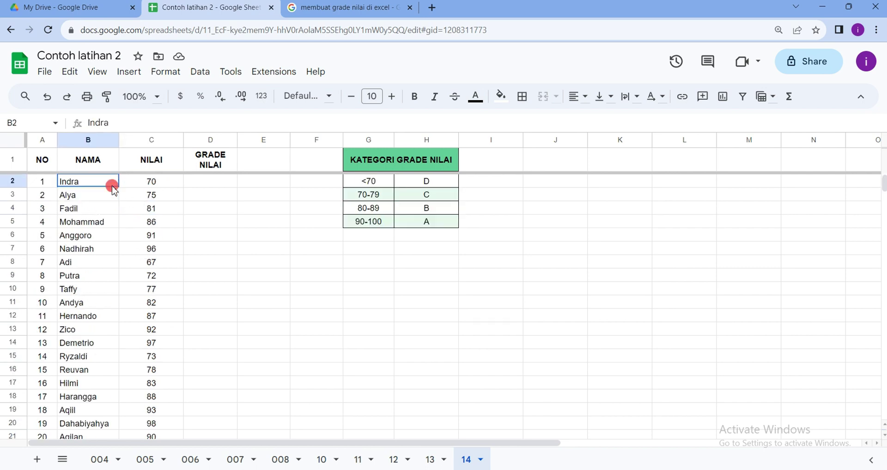
click(147, 201)
click(83, 234)
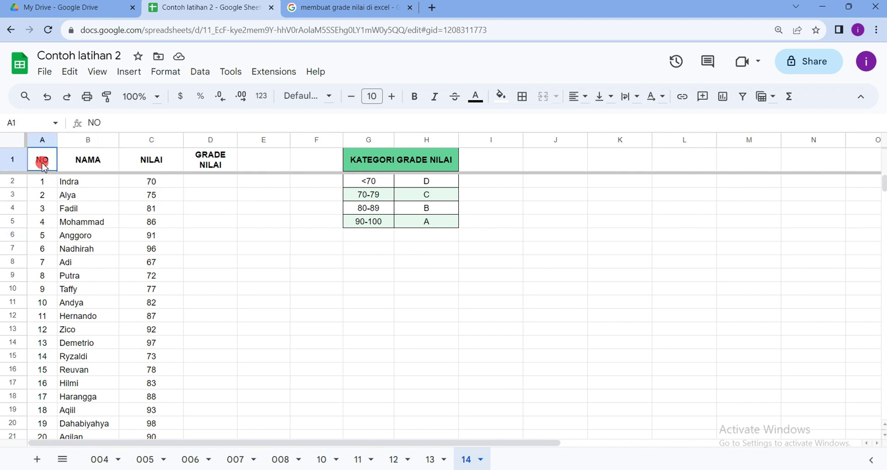
drag(42, 167, 194, 310)
click(275, 275)
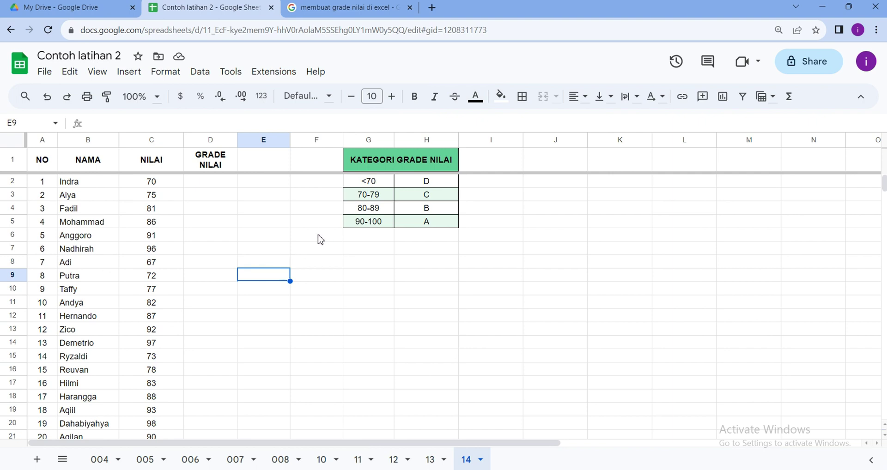
Examine the KATEGORI GRADE NILAI table, matching each score range with its letter grade.
drag(412, 162, 388, 226)
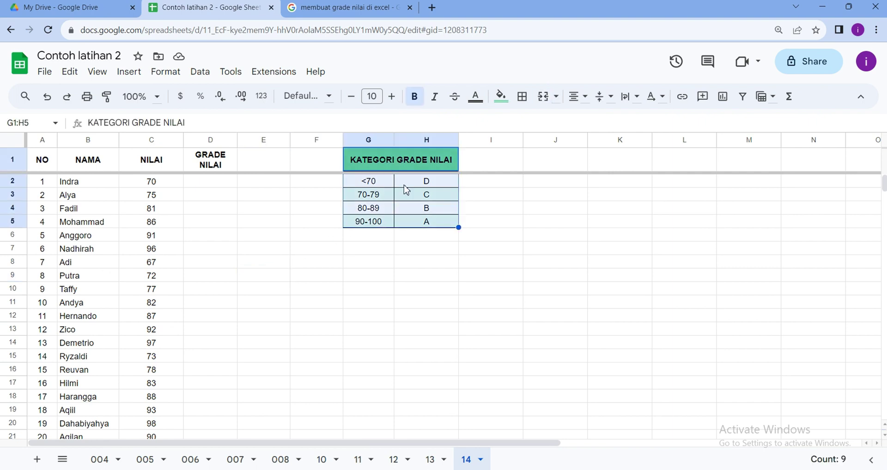
click(436, 160)
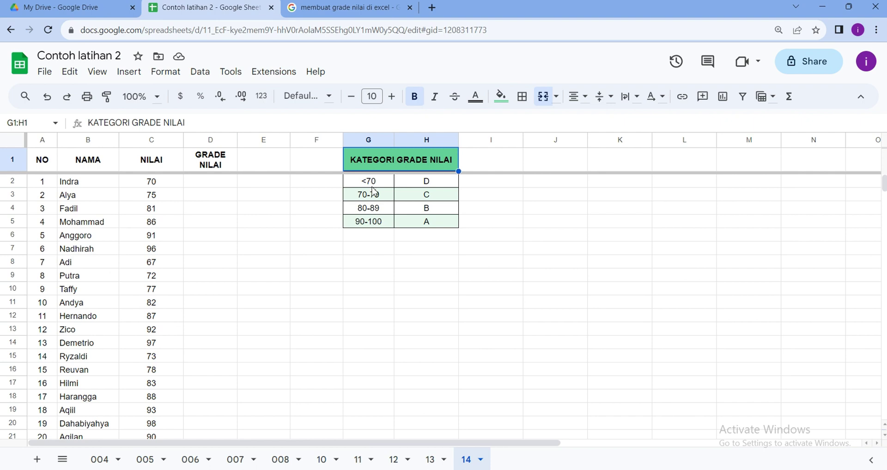
click(367, 225)
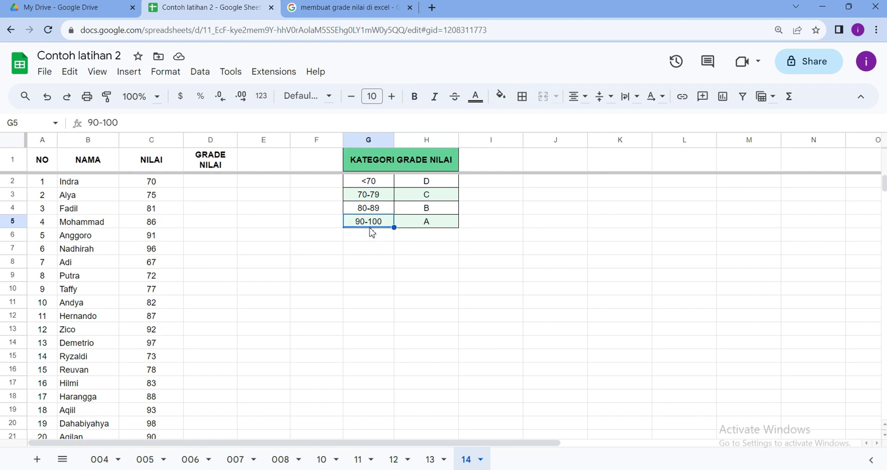
click(417, 226)
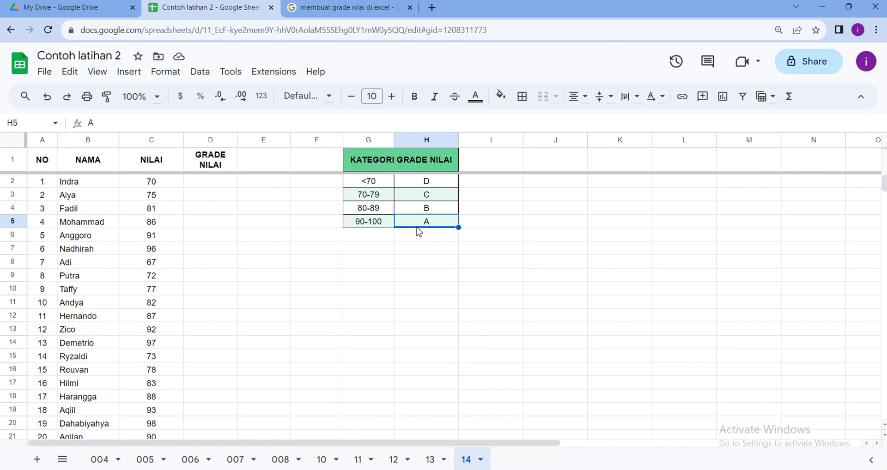
click(369, 210)
click(420, 212)
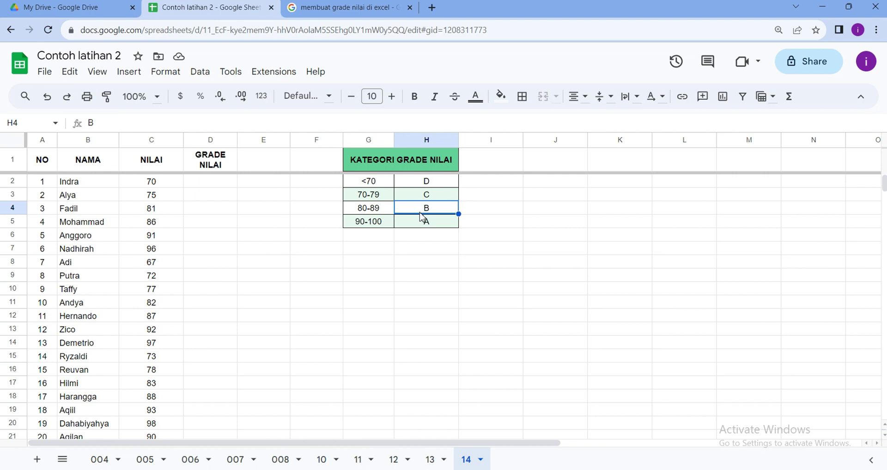
click(380, 195)
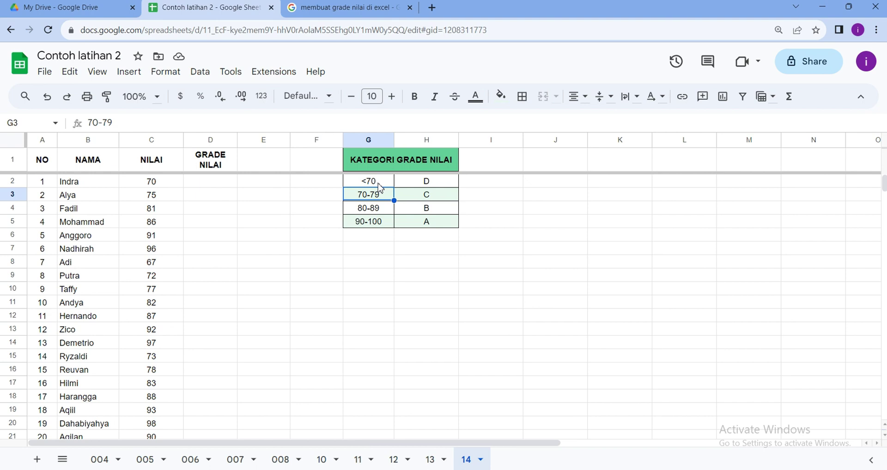
click(418, 184)
click(434, 275)
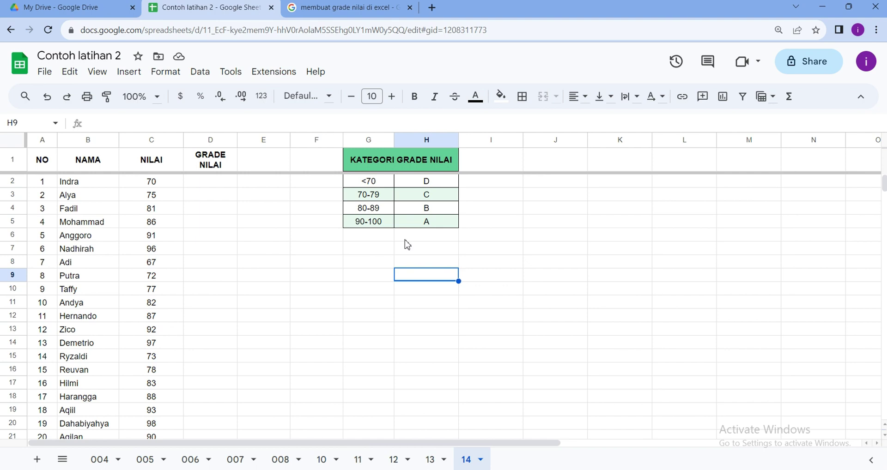
click(375, 187)
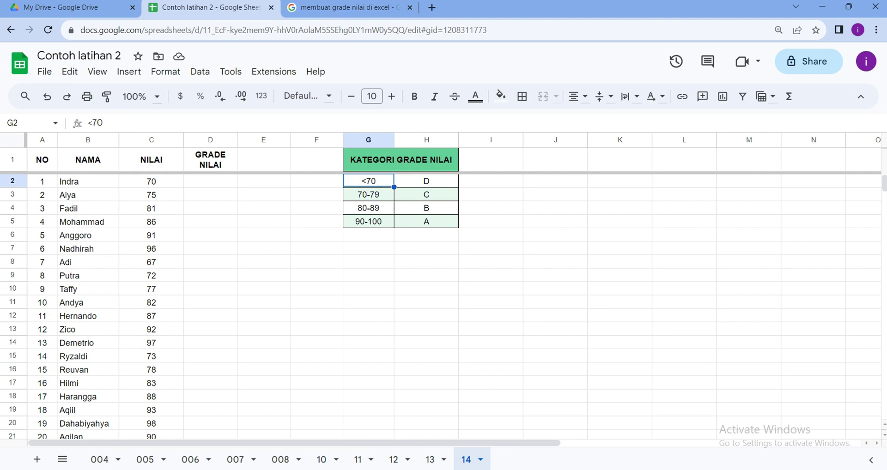
Review the greater-than and less-than entries in the comparison operator list on sheet 11, and return to sheet 14.
click(351, 461)
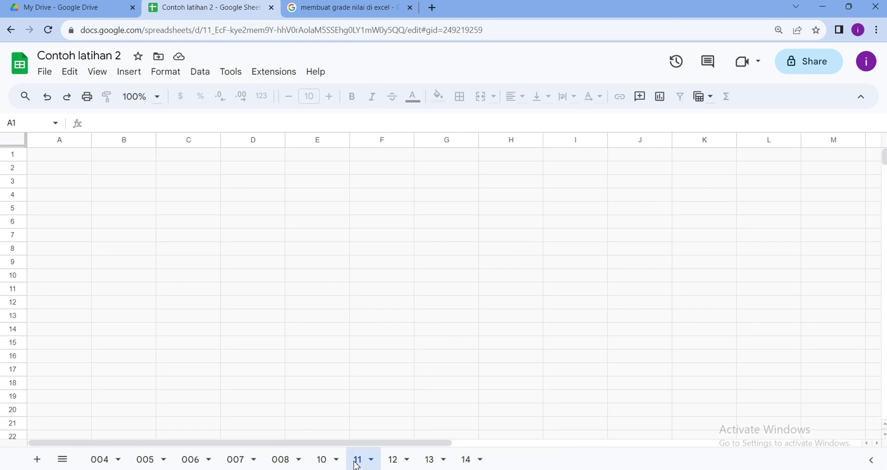
click(141, 168)
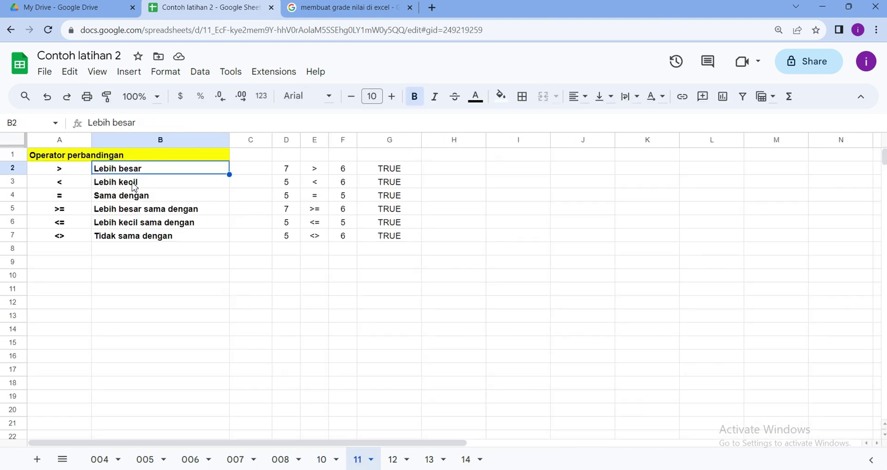
click(142, 186)
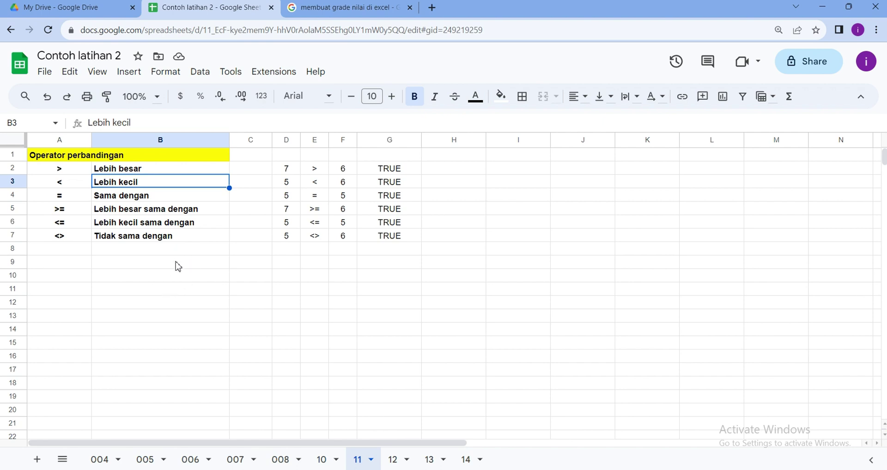
click(469, 467)
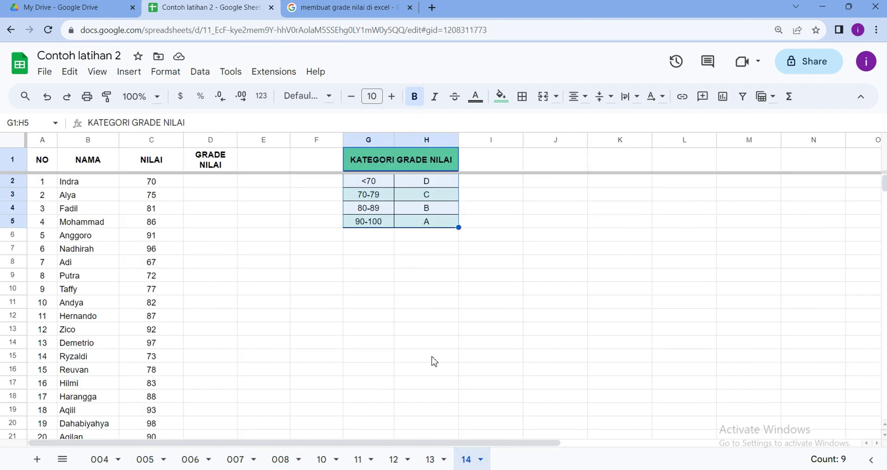
Start an IF formula in cell G7 with the logical test C2>=90.
click(388, 254)
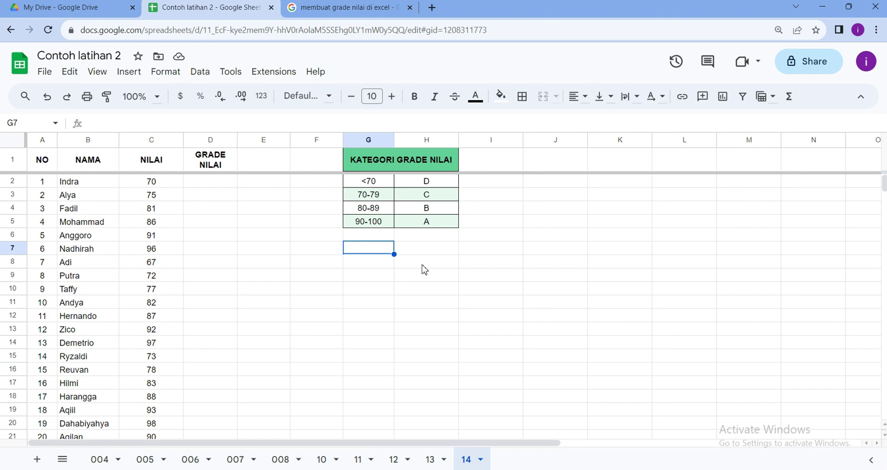
text(=)
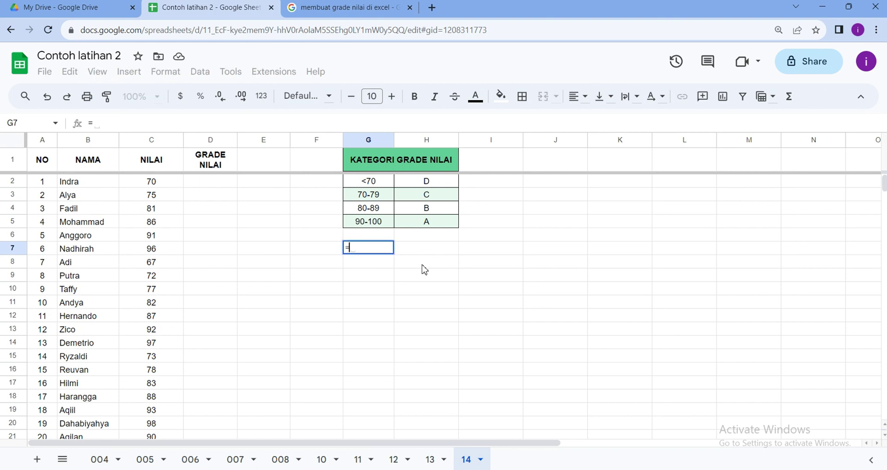
key(BackSpace)
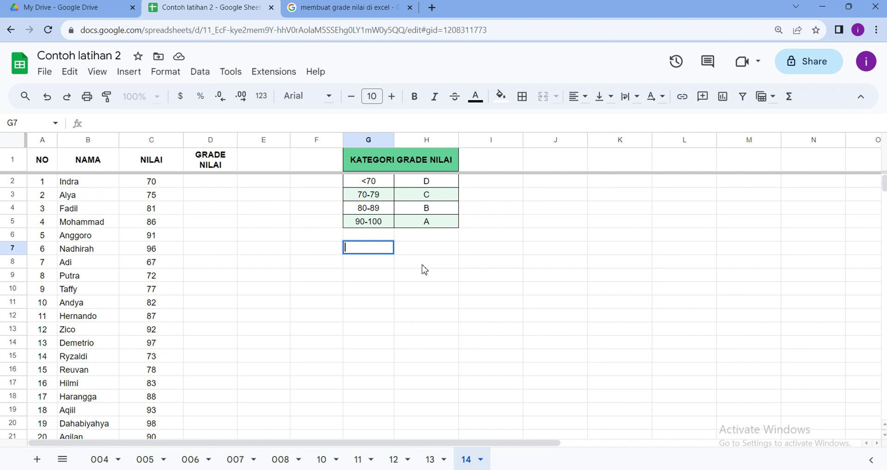
text(=IF)
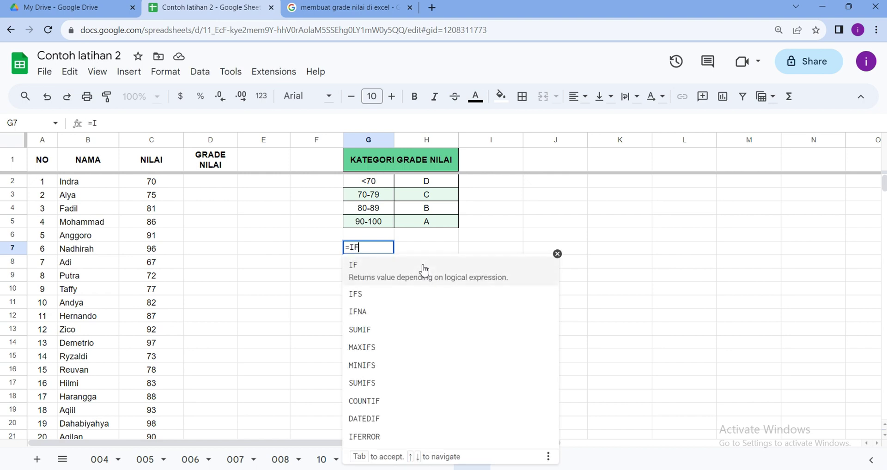
click(424, 271)
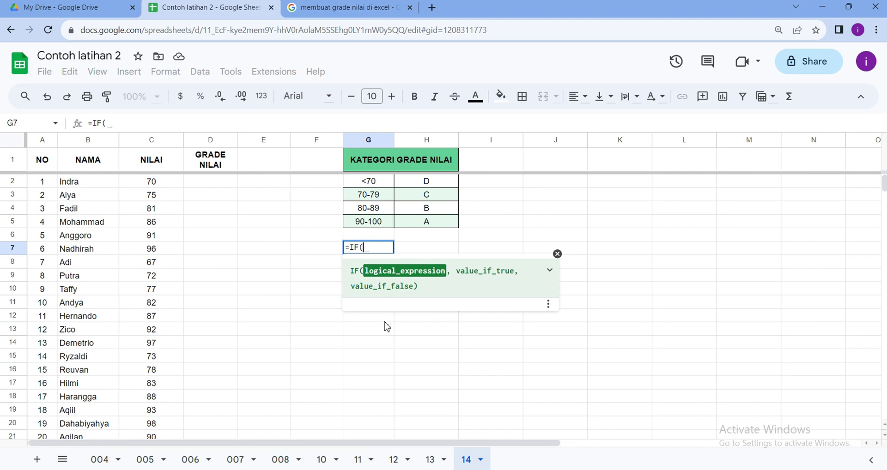
text(C2)
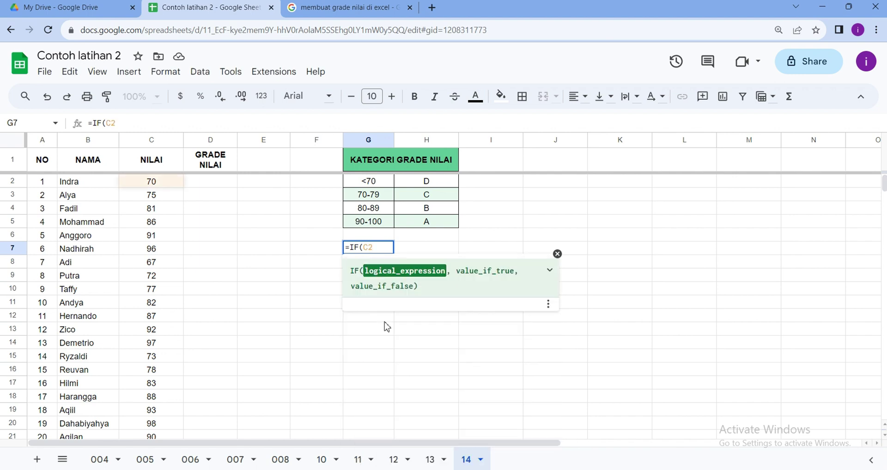
text(>)
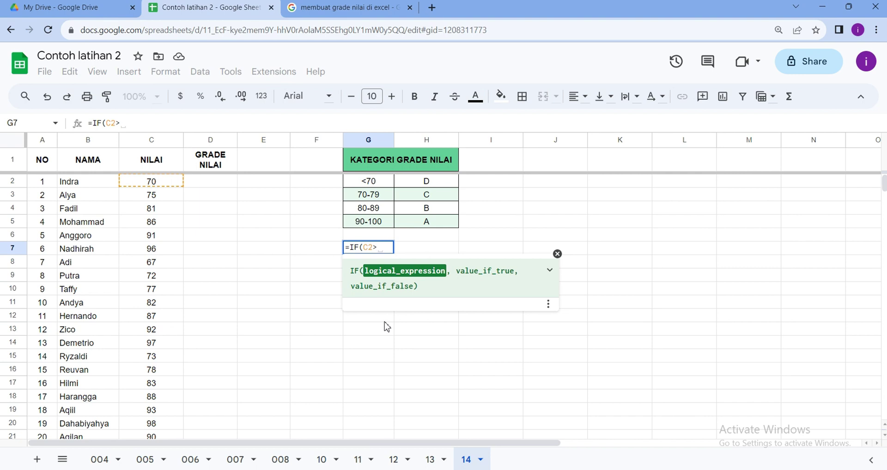
text(=90)
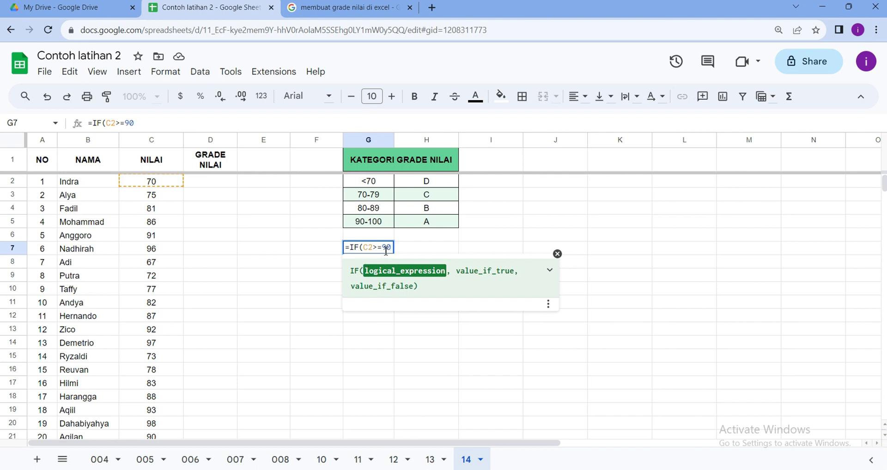
Complete the IF formula in G7 with "BENAR" as the true value and "SALAH" as the false value.
text(,)
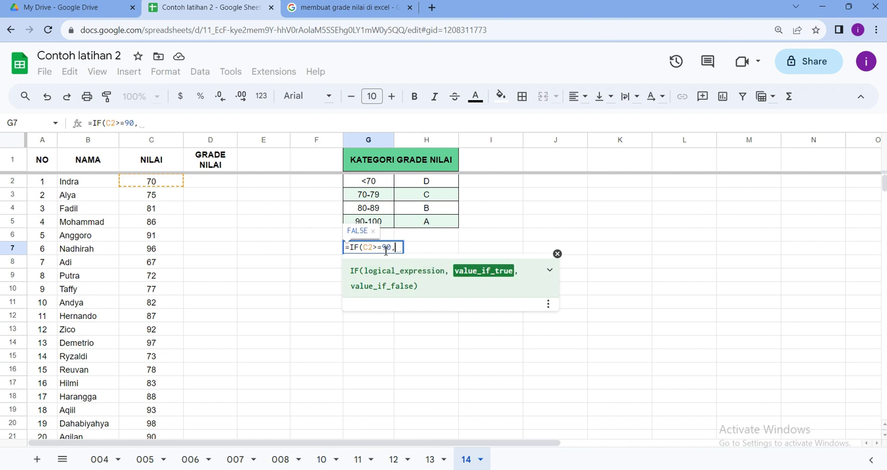
text("A")
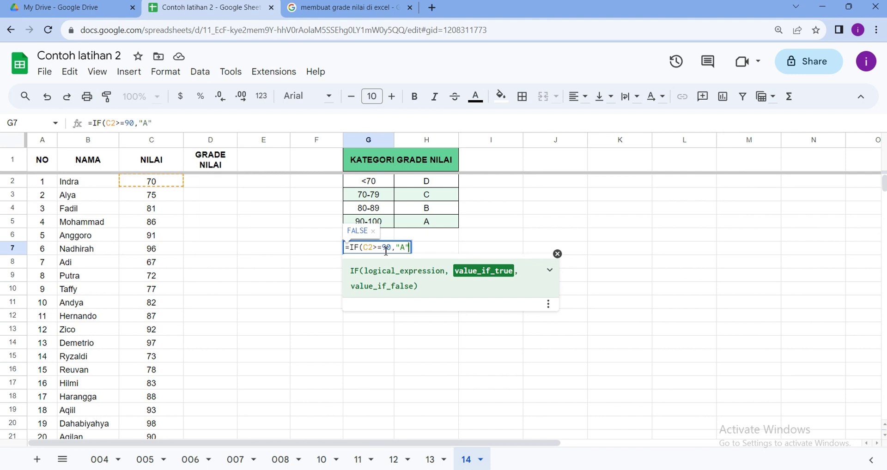
key(BackSpace)
key(BackSpace)
text(BENAR")
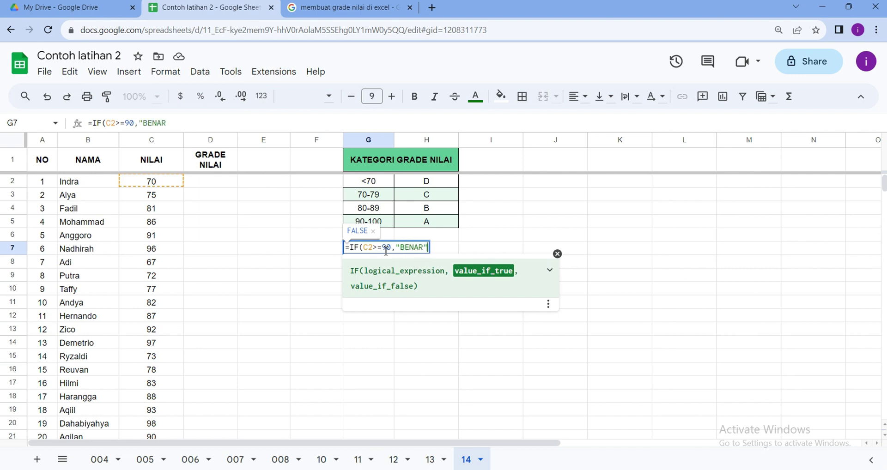
text(, )
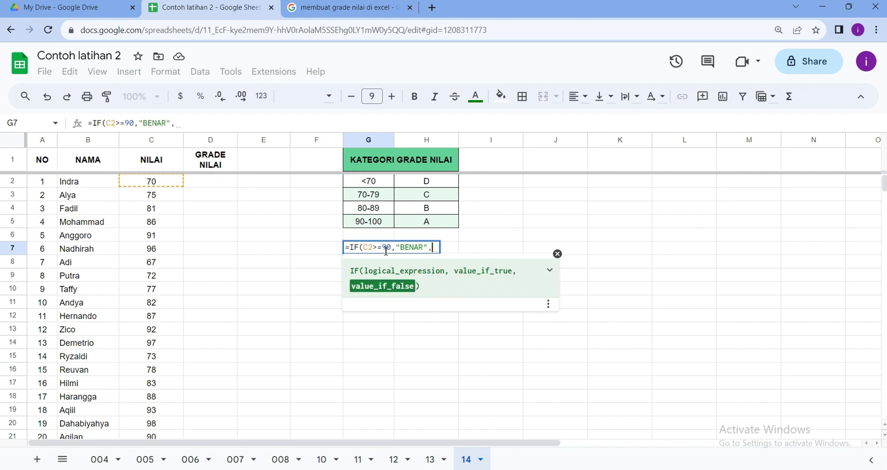
text("SALAH)
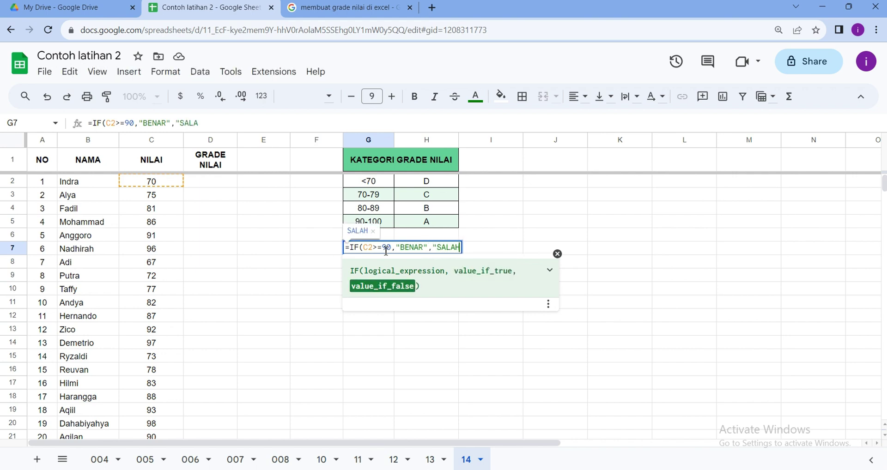
text("))
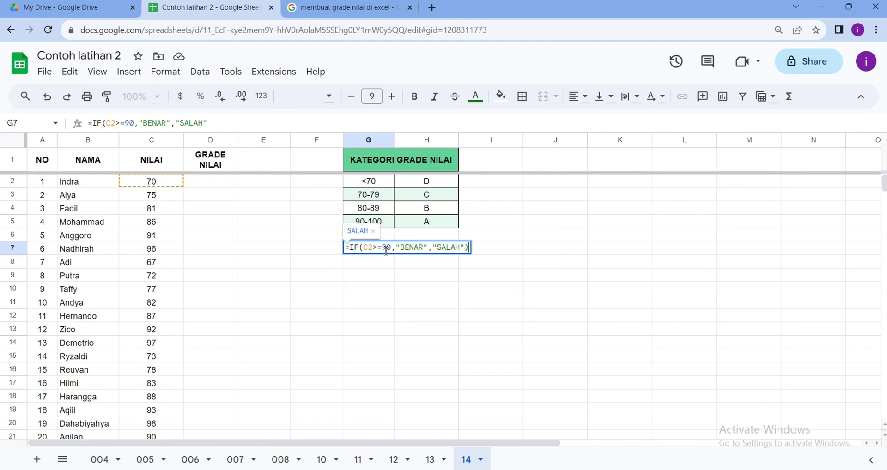
Turn the formula in G7 into plain text by putting an apostrophe in front of it.
click(350, 248)
text(')
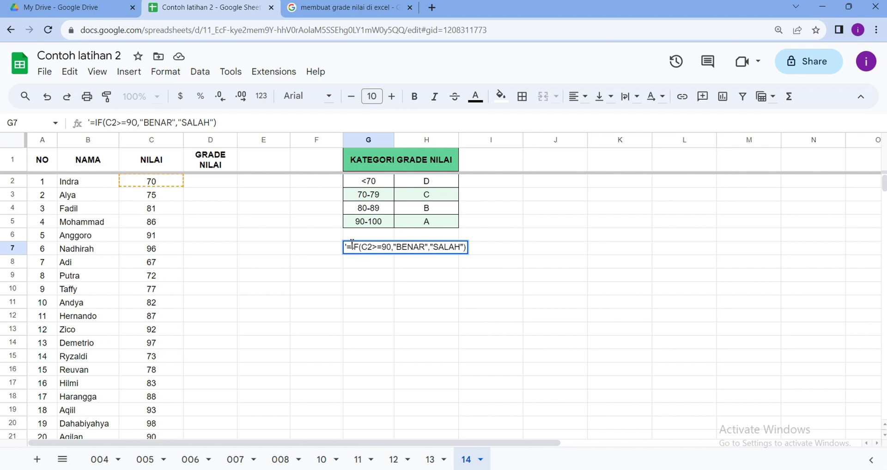
key(Return)
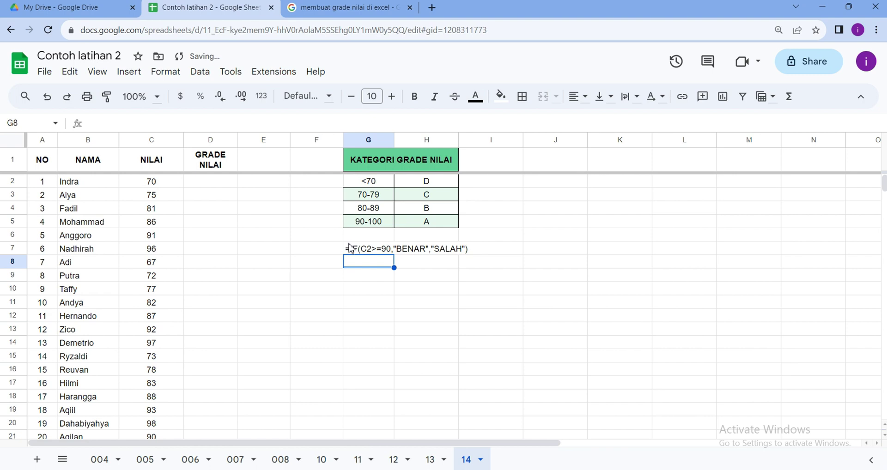
Move the text version of the IF formula from cell G7 to cell E2.
click(352, 254)
triple_click(351, 252)
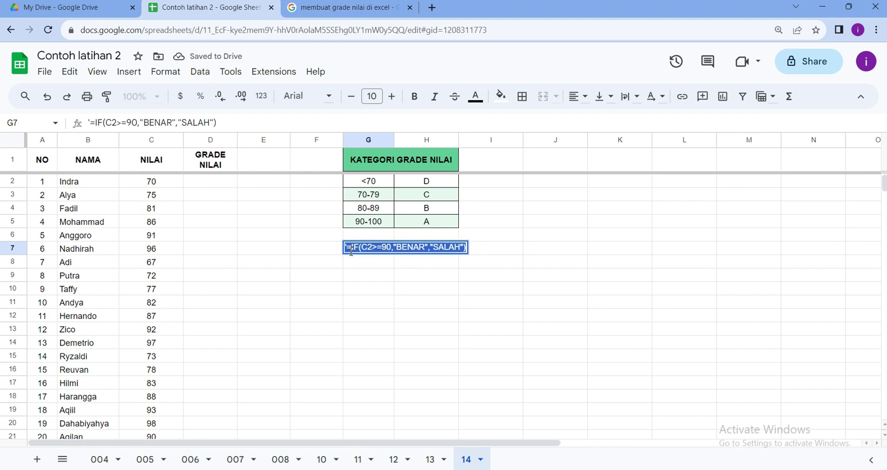
key(ctrl+x)
click(340, 291)
double_click(259, 181)
key(ctrl+v)
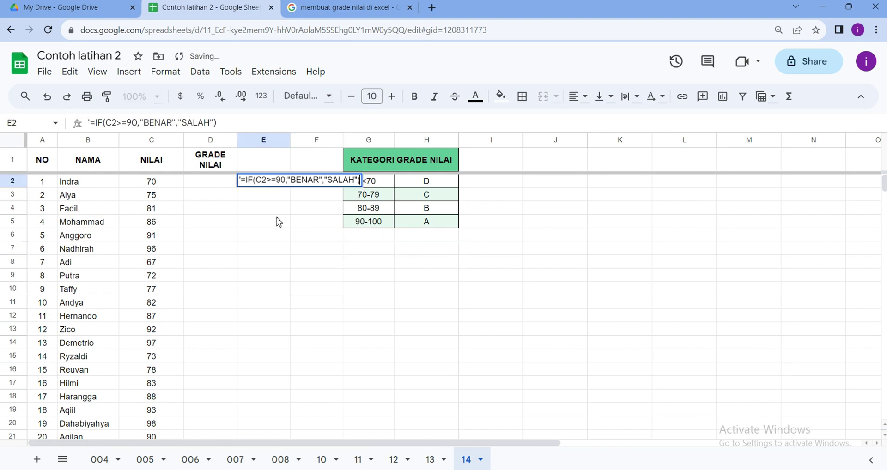
key(Return)
Widen column E so the whole formula text fits with a little room to spare.
click(293, 239)
drag(289, 138, 472, 183)
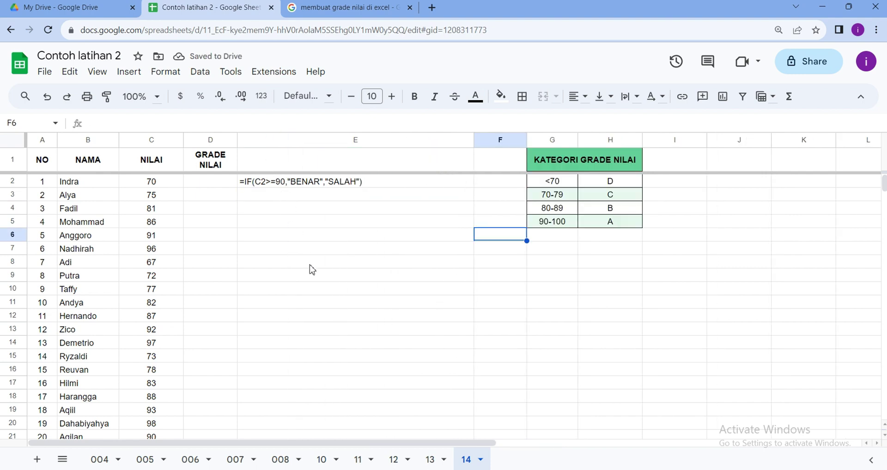
key(ctrl+plus)
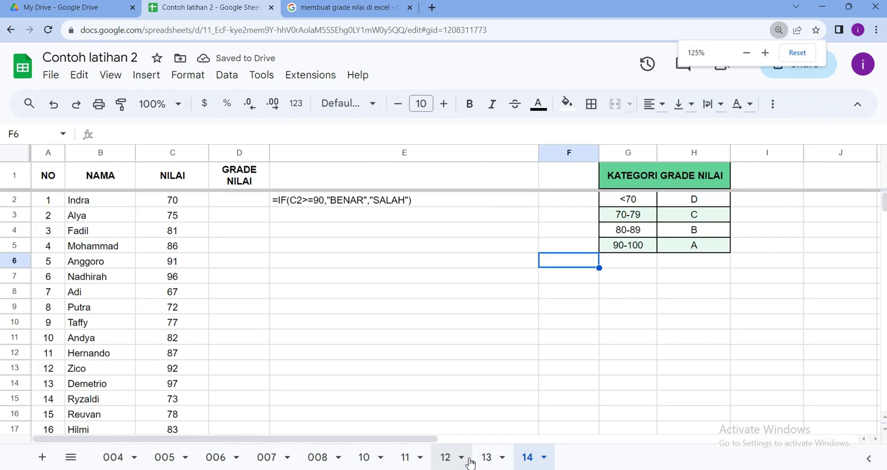
key(ctrl+plus)
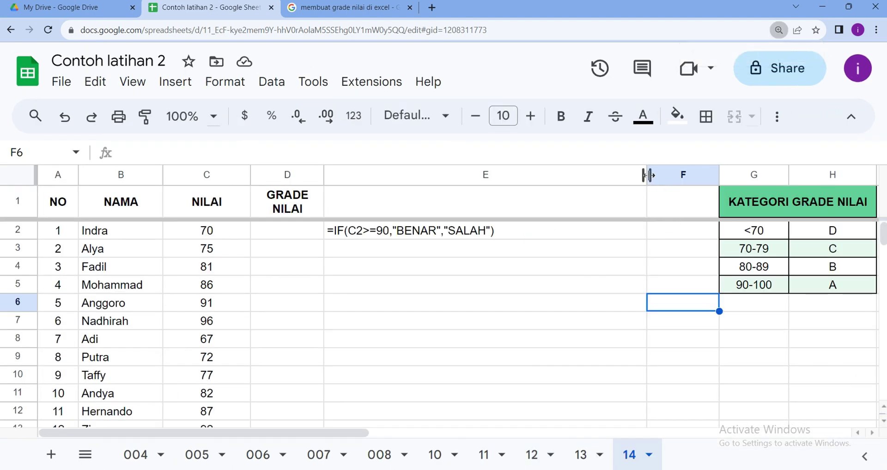
drag(647, 175, 516, 174)
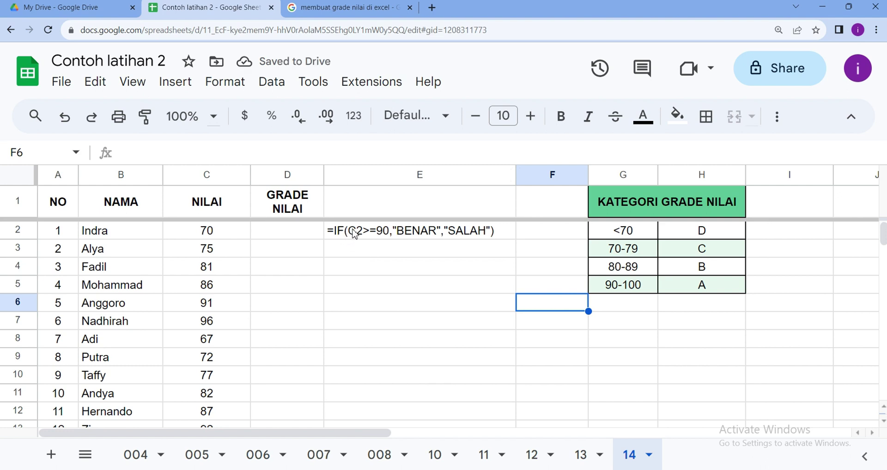
Replace the logical test C2>=90 in E2's formula text with the word LOGIC.
double_click(351, 230)
drag(351, 229, 389, 237)
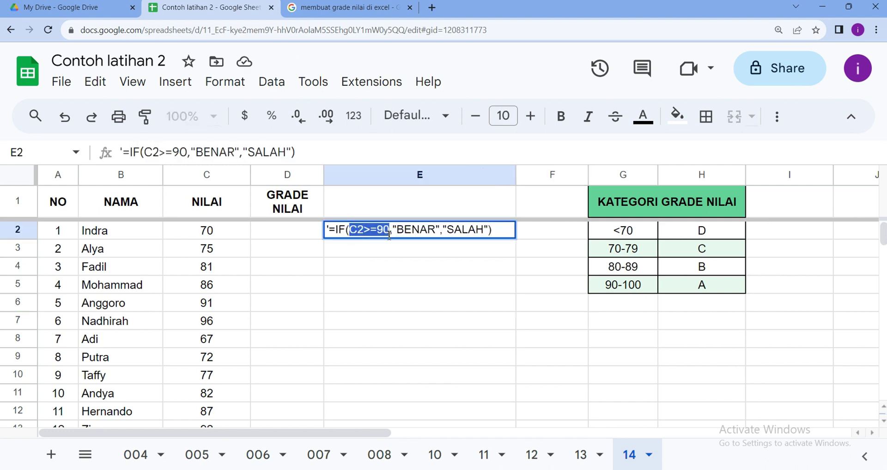
text(LOGI)
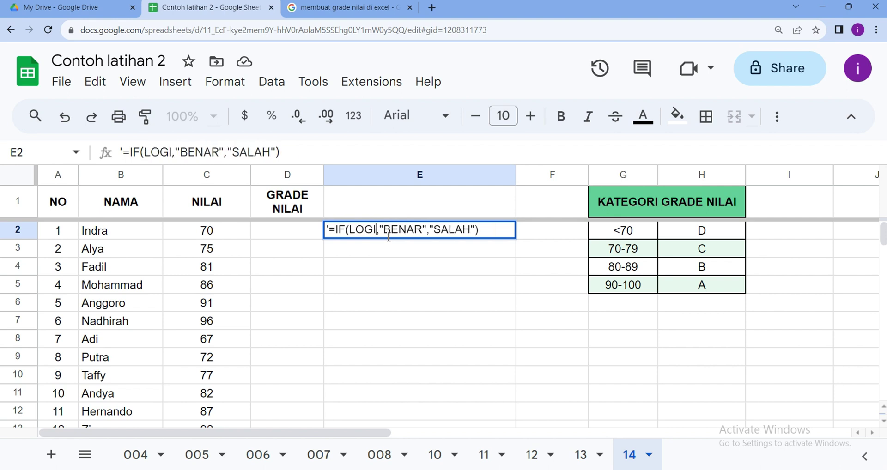
text(C)
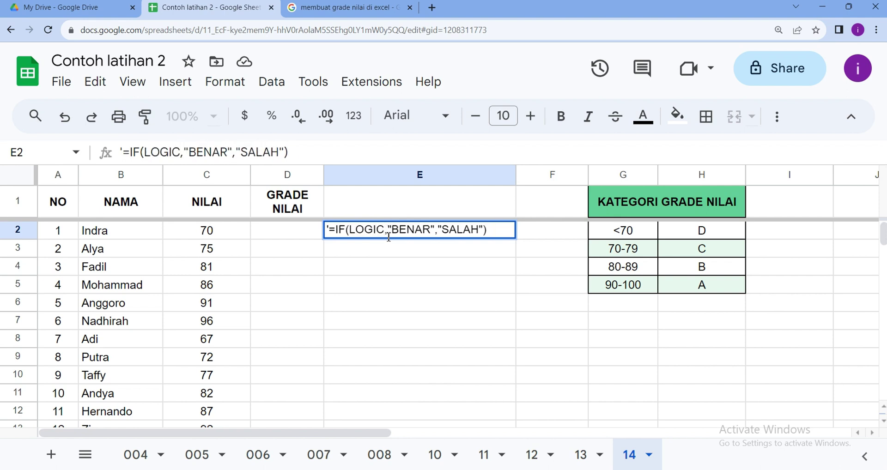
key(Return)
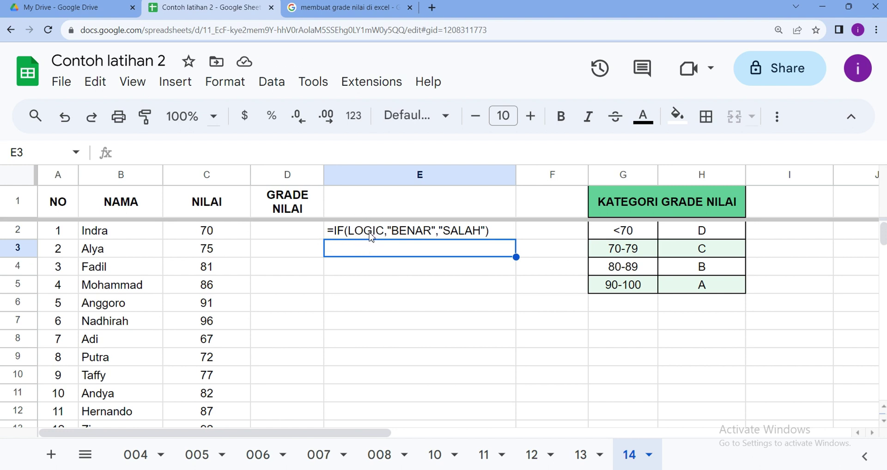
Copy the formula text from E2 into cell E3.
click(417, 234)
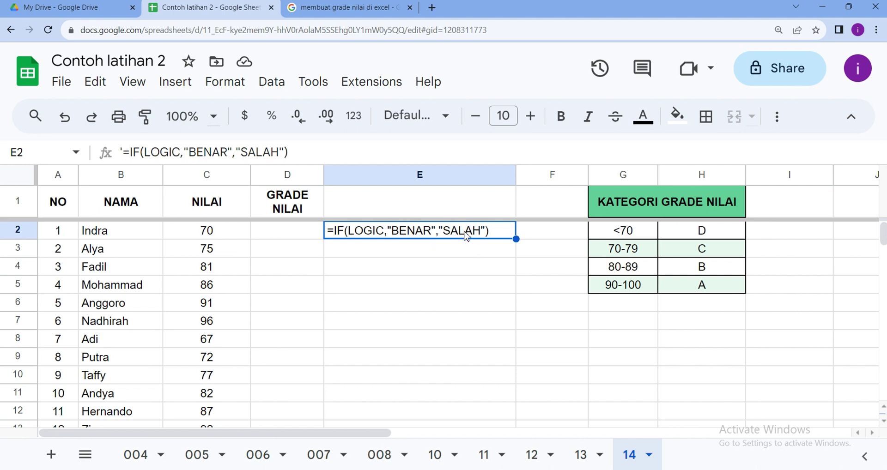
click(447, 251)
key(ctrl+v)
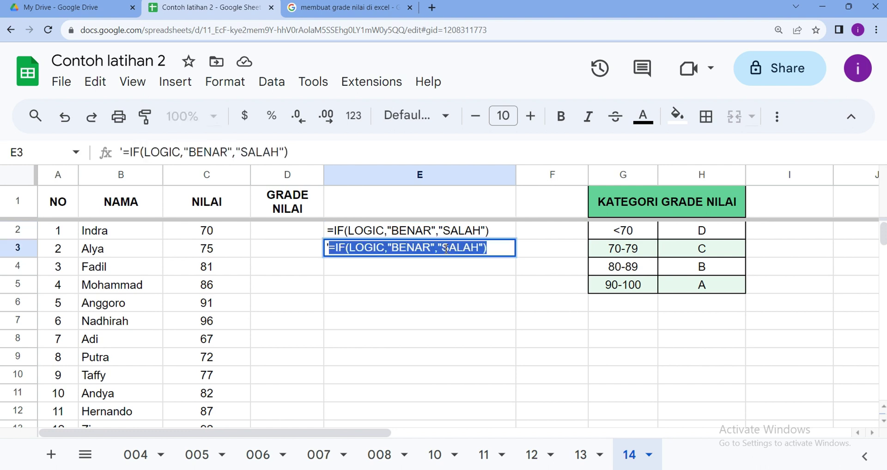
Rewrite the formula text in E3 as =IF(C2>=90,"BENAR","SALAH"), keeping the leading apostrophe.
key(shift+Right)
key(shift+Right)
key(shift+Right)
key(shift+Right)
text(C2)
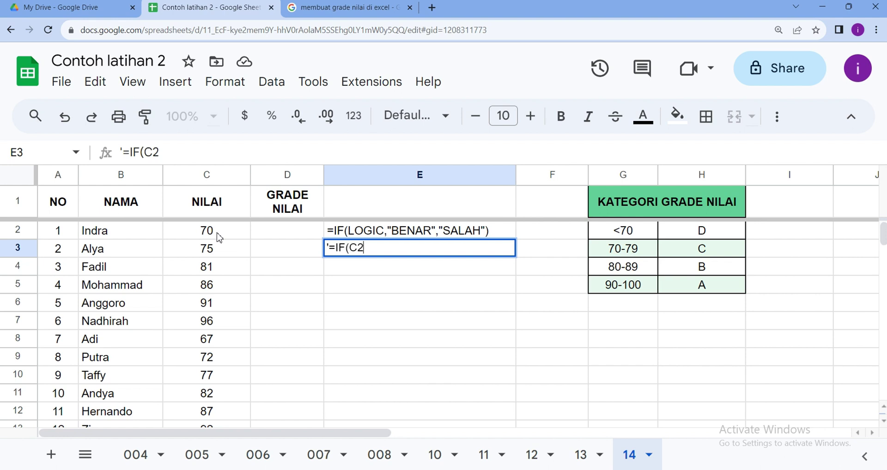
text(>=90,"BENAR)
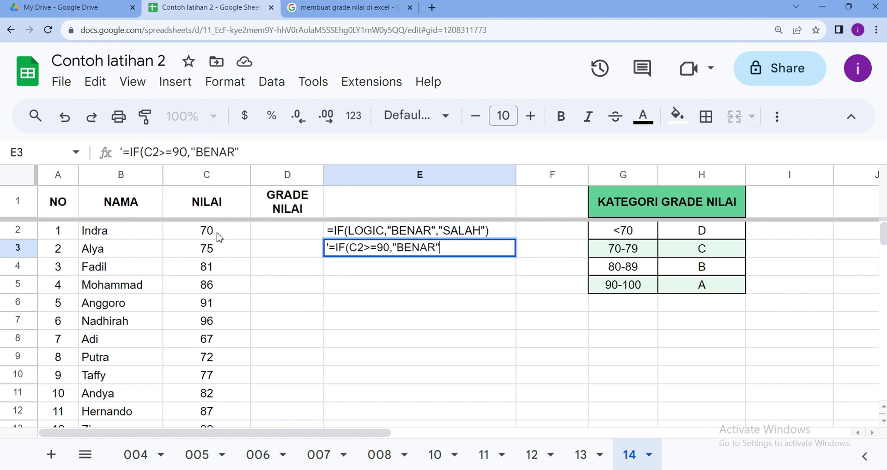
text(","SALAH)
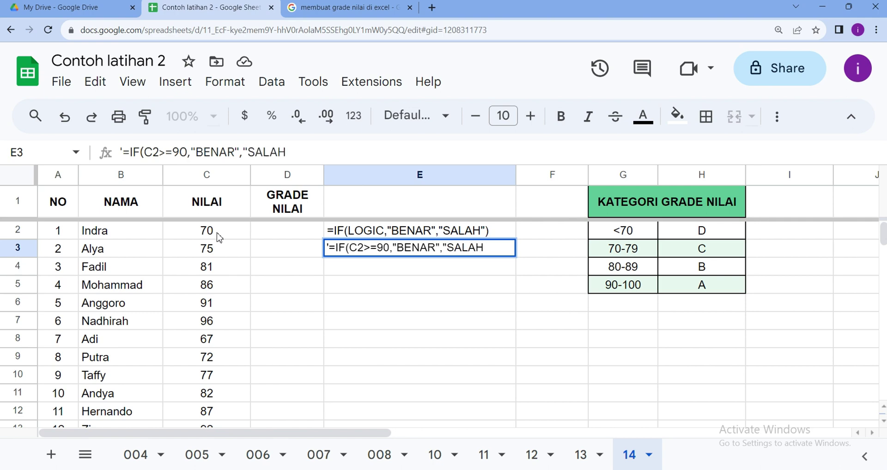
text("))
key(Return)
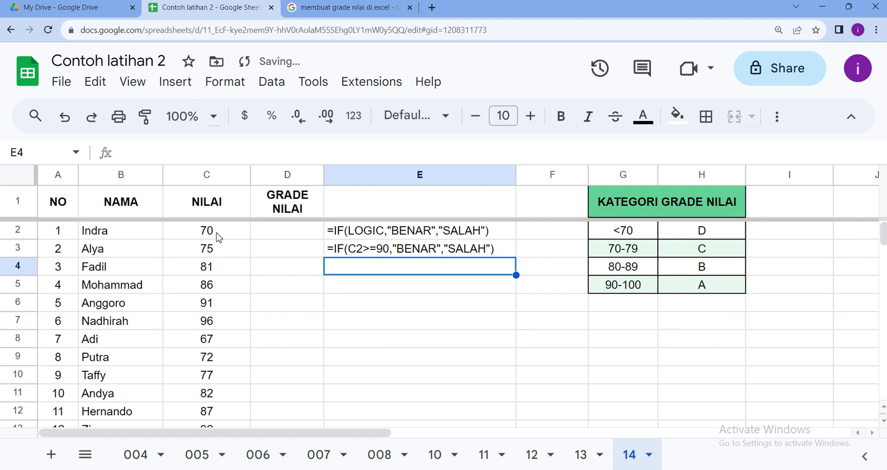
Try 1 and 2 in place of "BENAR" and "SALAH" in E3's formula text, and undo the change.
click(394, 246)
double_click(396, 246)
drag(397, 247, 394, 247)
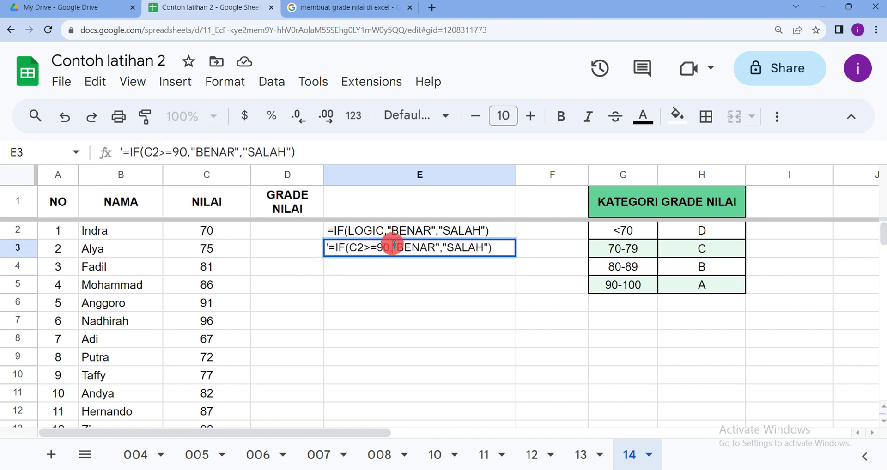
click(404, 250)
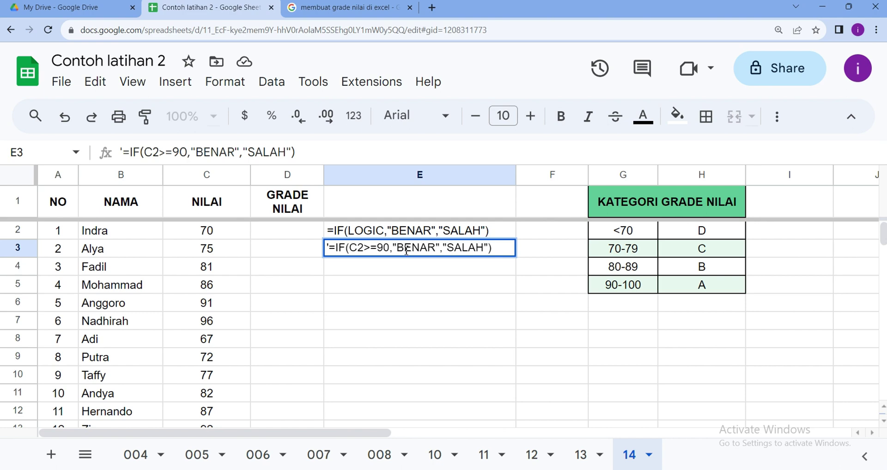
drag(394, 247, 441, 259)
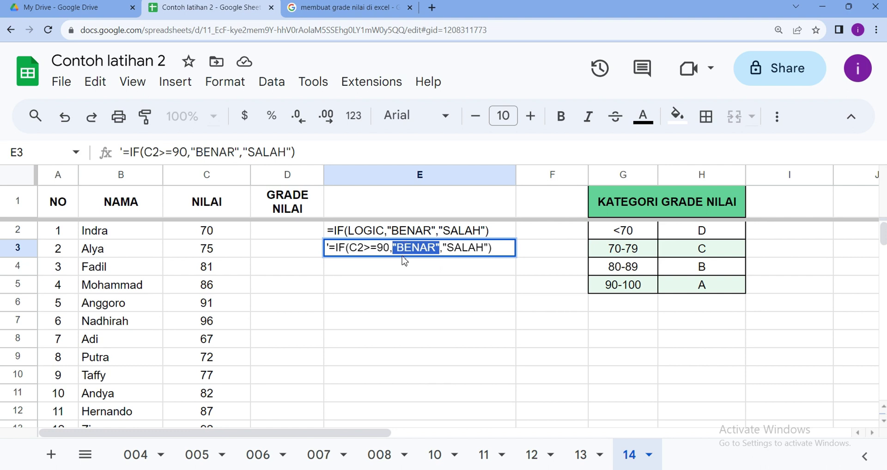
text(1)
drag(402, 247, 450, 254)
text(2)
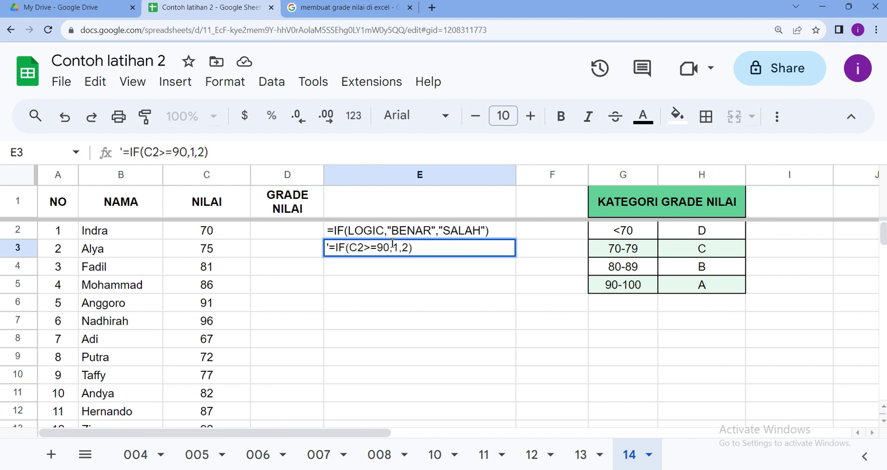
key(Return)
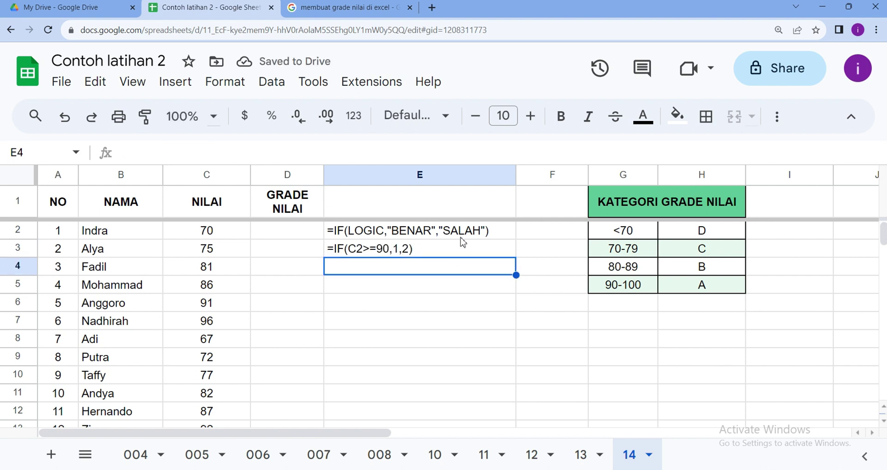
key(ctrl+z)
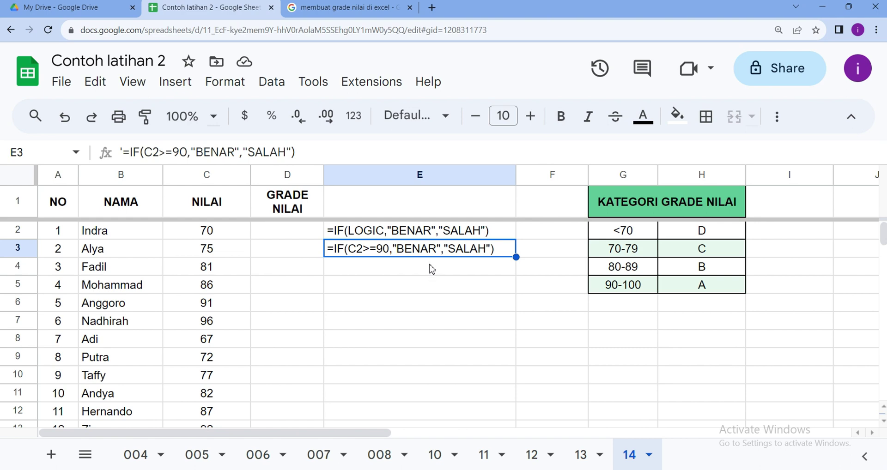
click(429, 270)
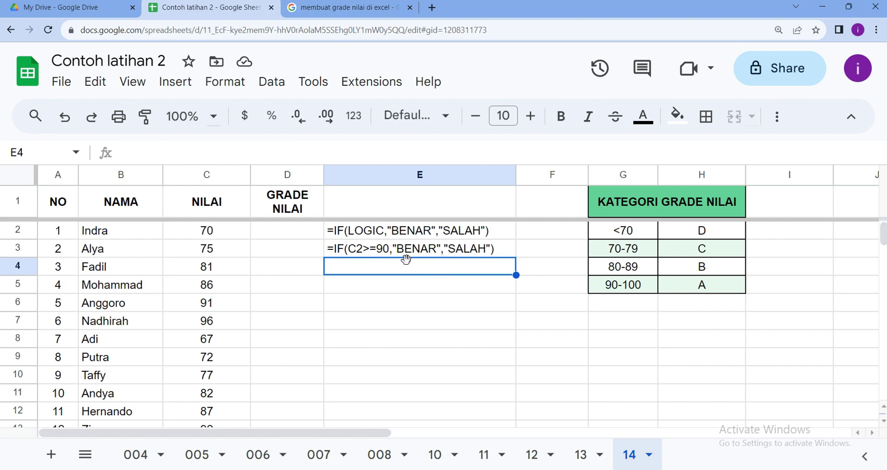
drag(395, 259, 391, 254)
click(398, 283)
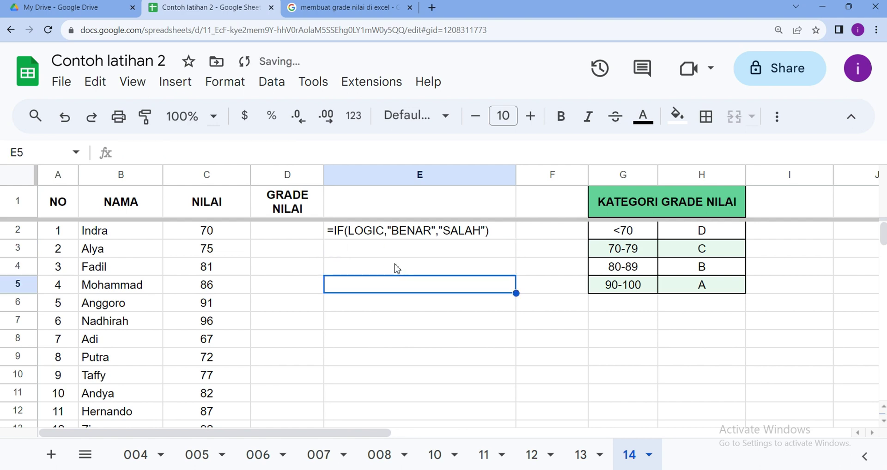
key(ctrl+z)
Copy the formula from E3 without its apostrophe into D2 as a working formula, and decline the suggested autofill.
double_click(397, 249)
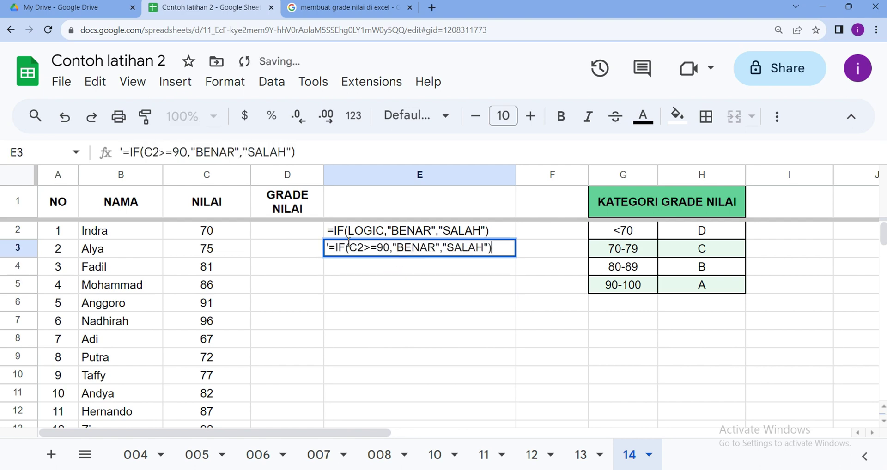
drag(328, 249, 506, 275)
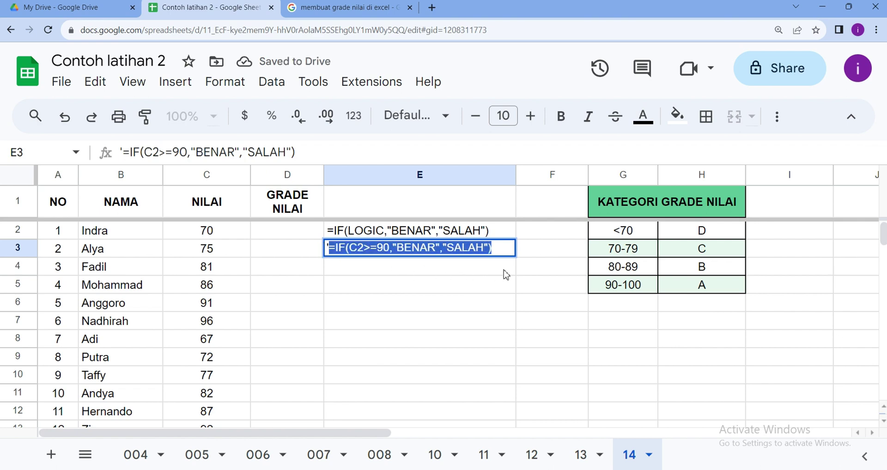
key(ctrl+c)
click(506, 275)
click(296, 231)
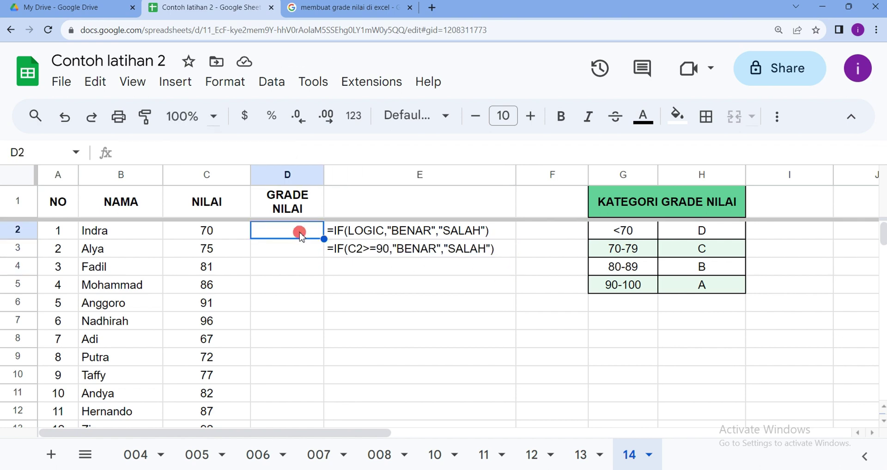
double_click(298, 231)
key(ctrl+v)
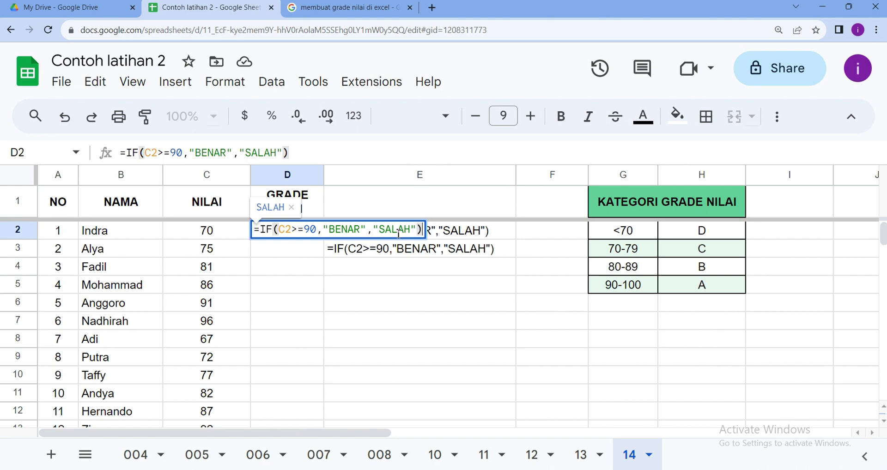
key(Return)
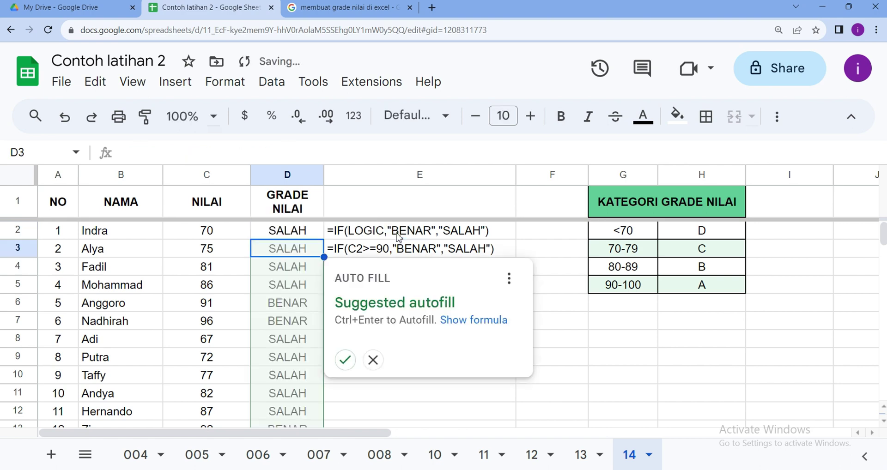
click(372, 361)
Test the formula in D2 by setting the score in C2 to 95.
click(294, 233)
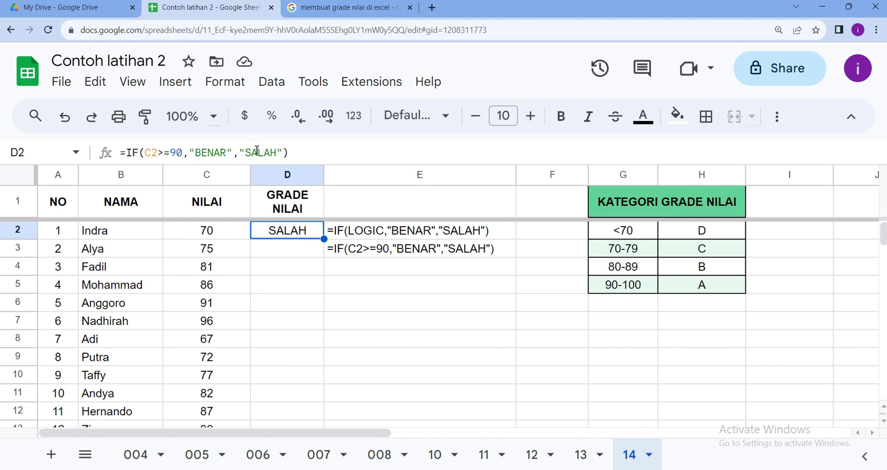
click(208, 233)
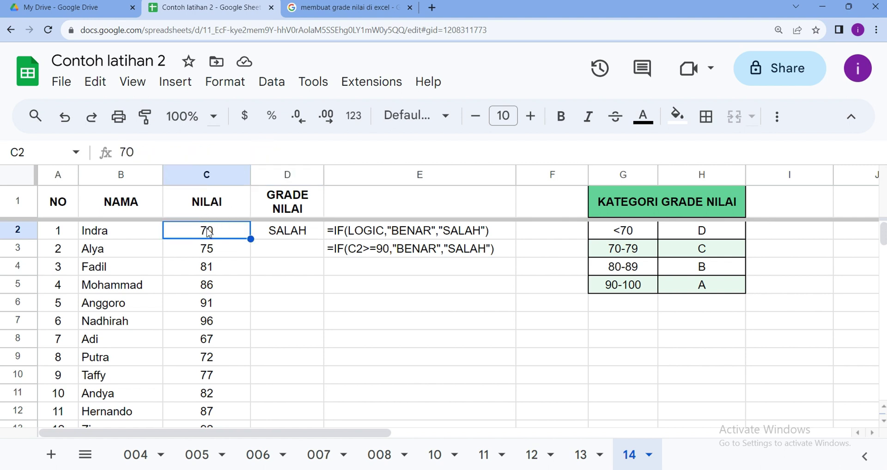
text(95)
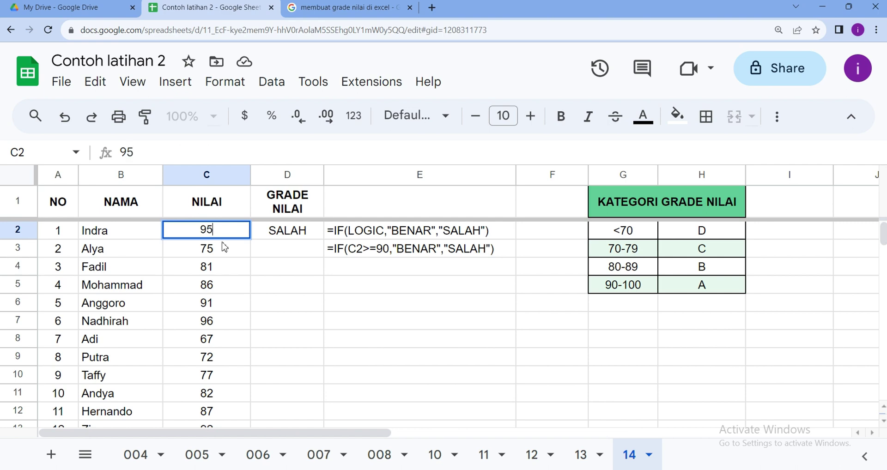
click(286, 238)
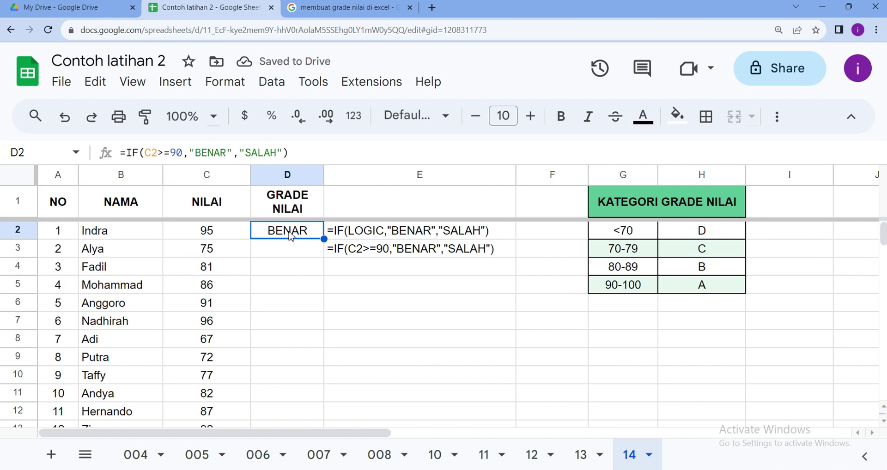
Set the score in C2 to 90 to test the formula at its threshold.
click(236, 238)
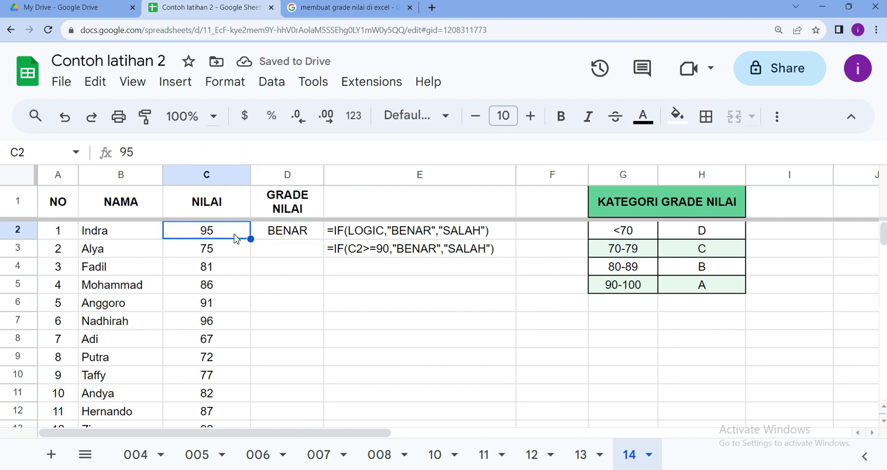
text(90)
key(Return)
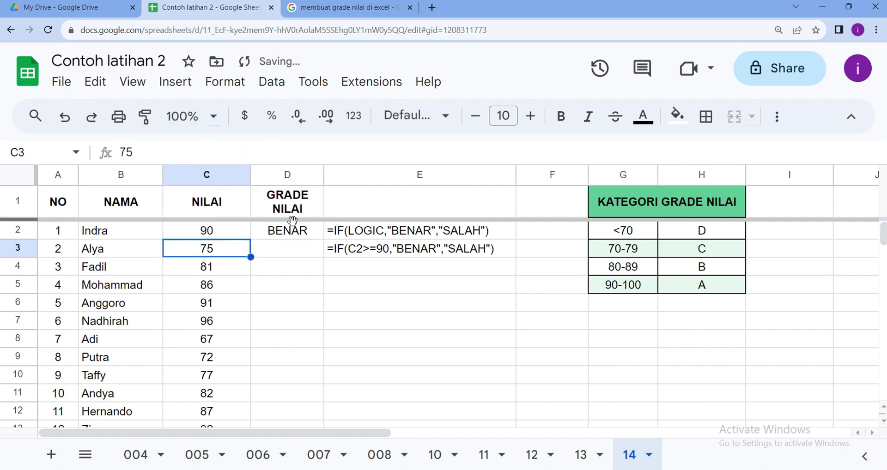
Replace "BENAR" with 1 and "SALAH" with 0 in D2's IF formula.
click(295, 239)
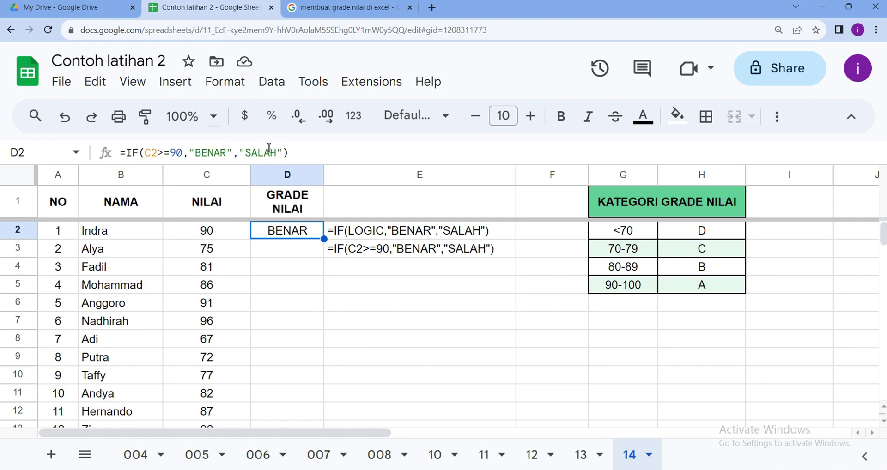
double_click(258, 231)
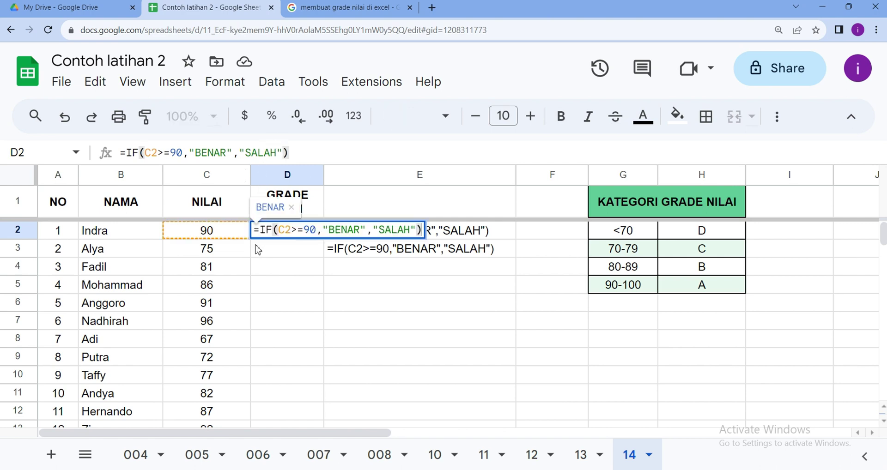
click(258, 249)
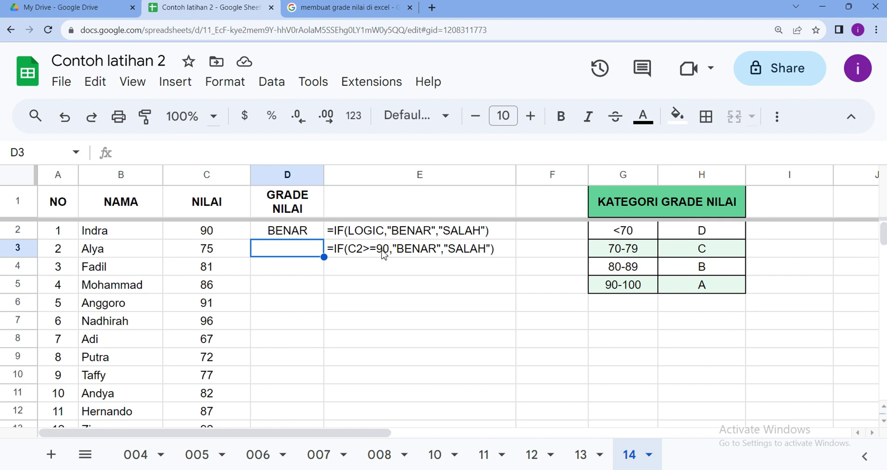
click(407, 233)
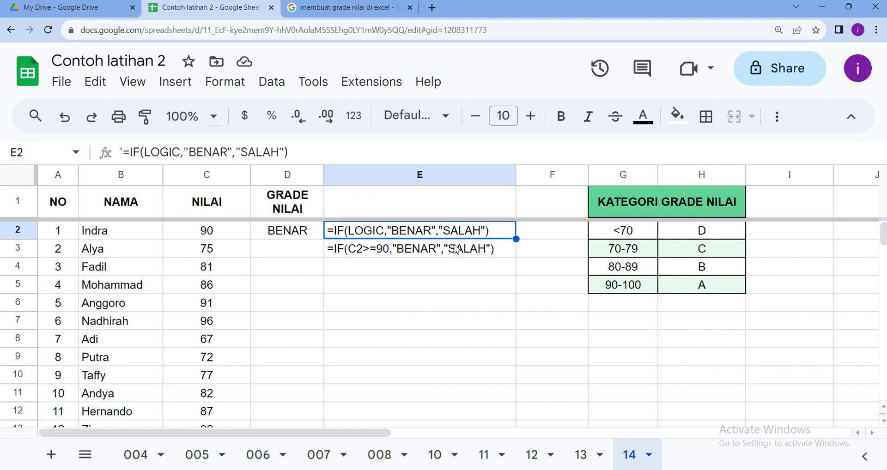
click(305, 238)
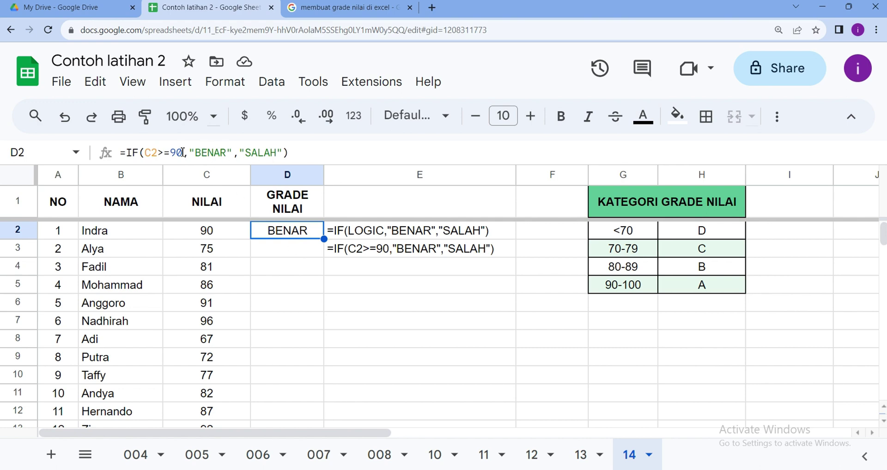
drag(191, 152, 233, 156)
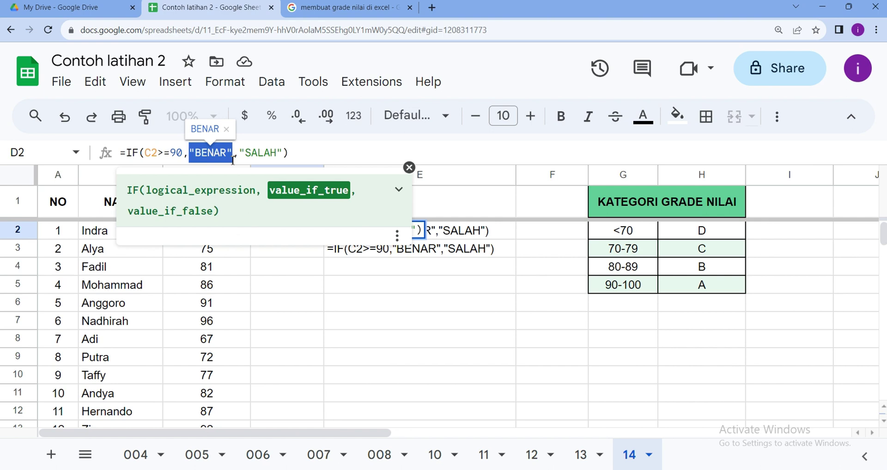
text(1)
drag(204, 153, 247, 159)
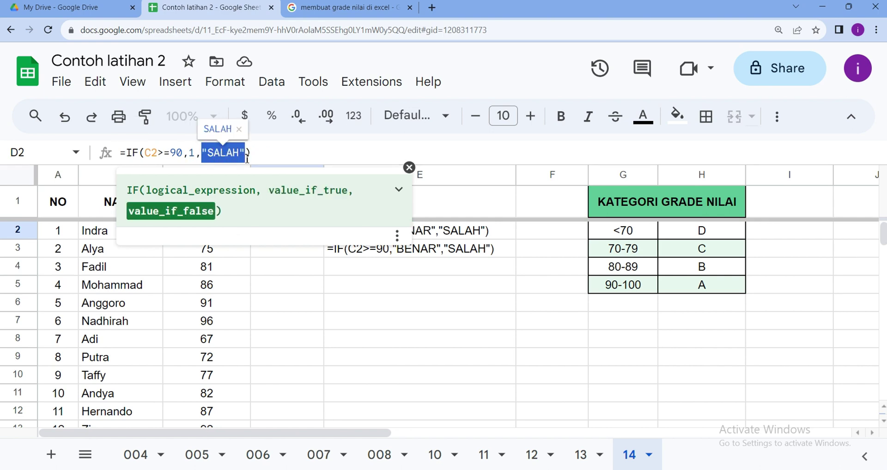
text(0)
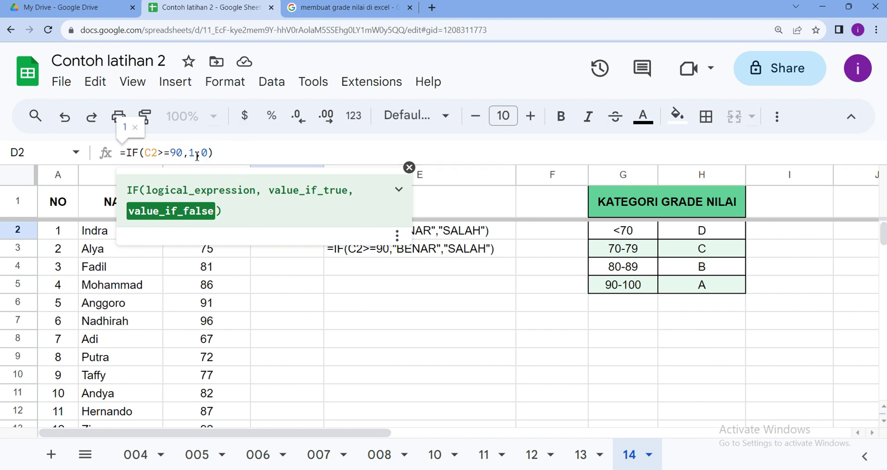
key(Return)
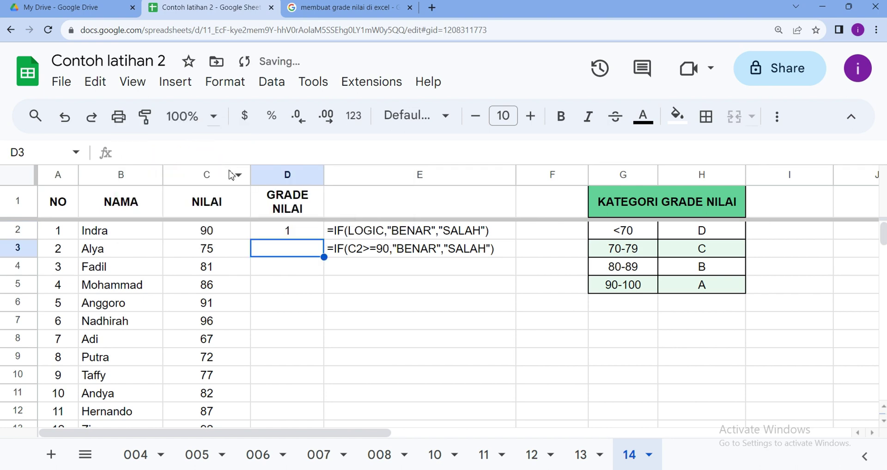
Test the 1/0 version of the formula in D2 by setting the score in C2 to 95.
click(273, 231)
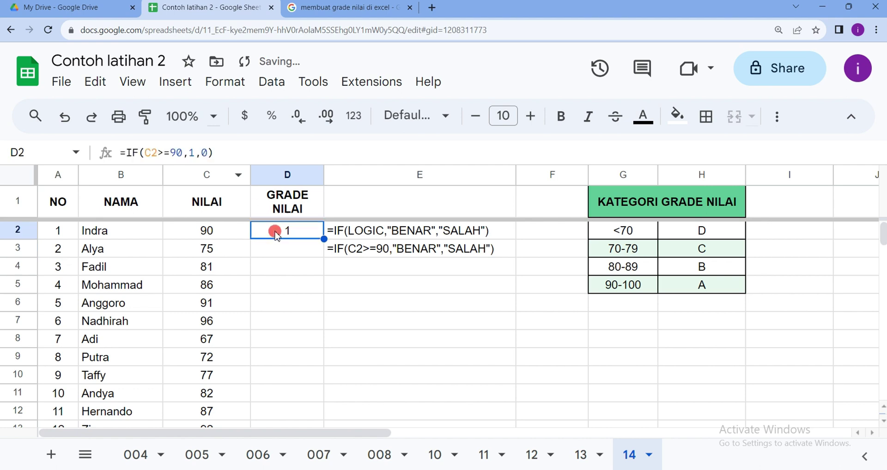
click(204, 236)
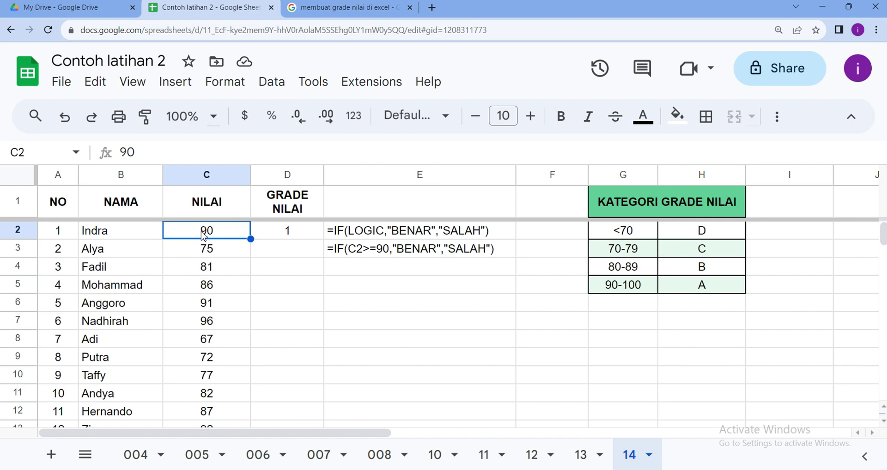
text(95)
click(254, 252)
click(239, 231)
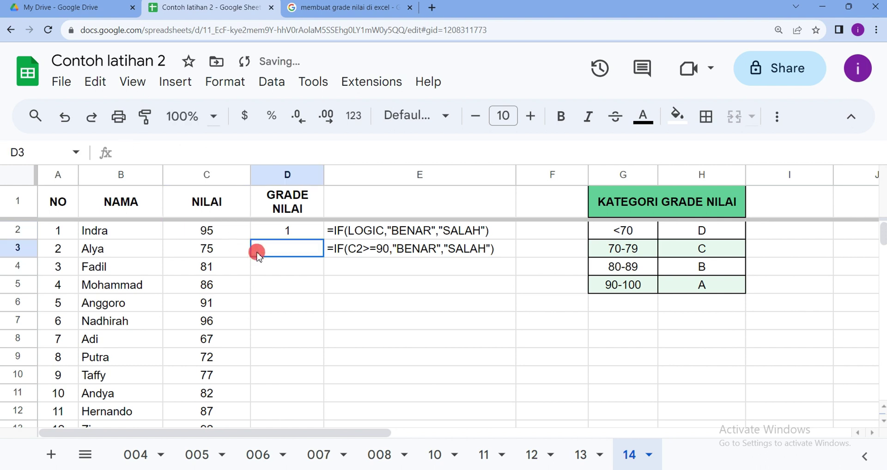
click(275, 233)
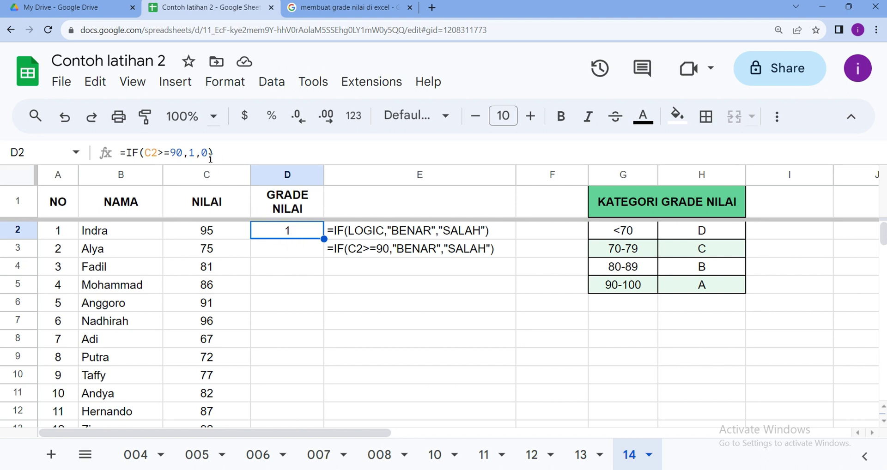
Set the score in C2 to 70 and check the formula in D2 against it.
click(216, 236)
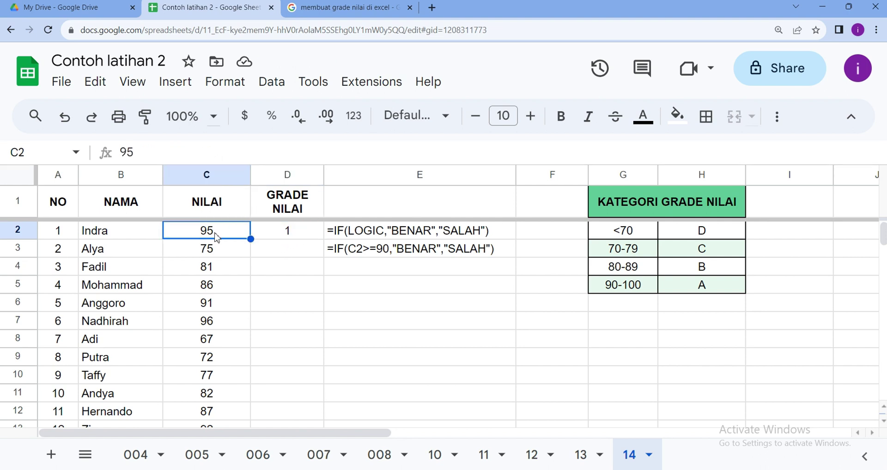
text(70)
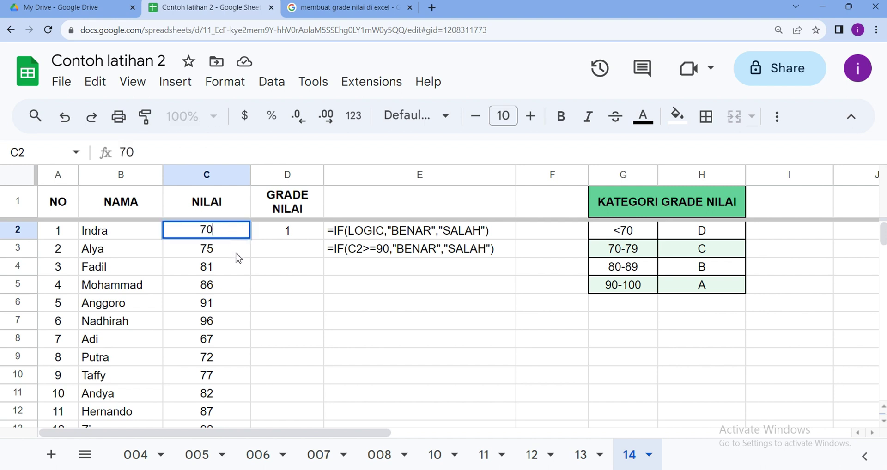
click(297, 234)
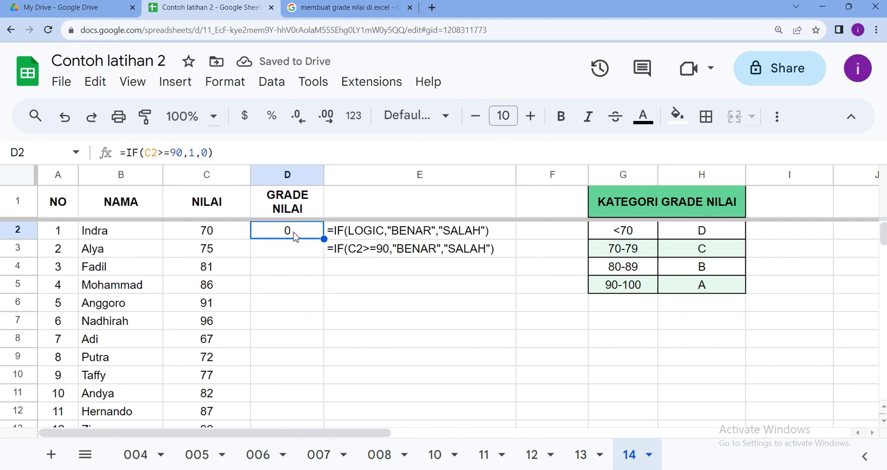
double_click(295, 233)
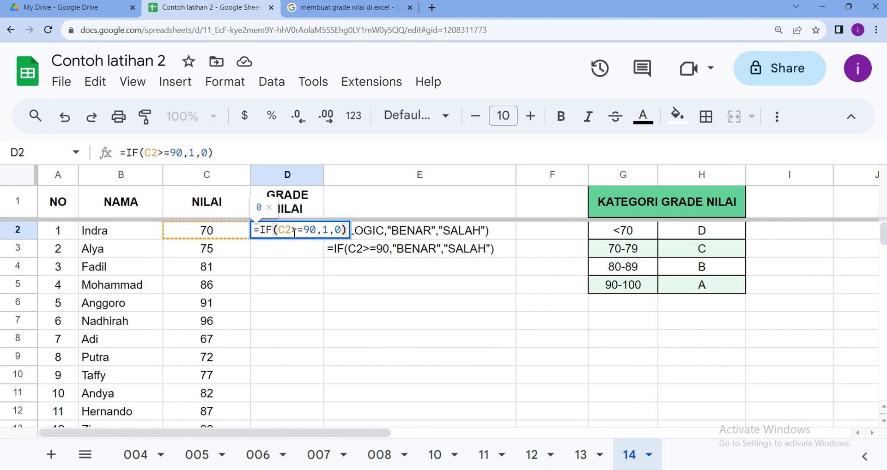
key(Return)
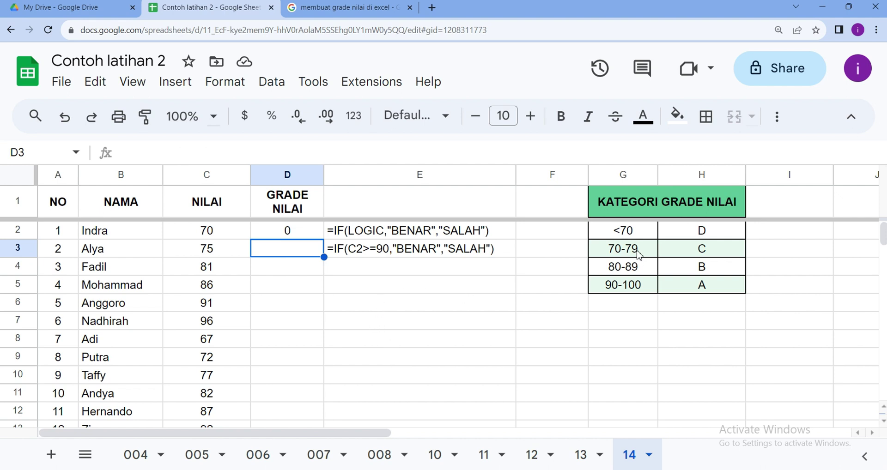
Examine the score ranges in the grade category table, from 90-100 down to <70.
click(628, 290)
click(631, 272)
click(630, 248)
click(631, 230)
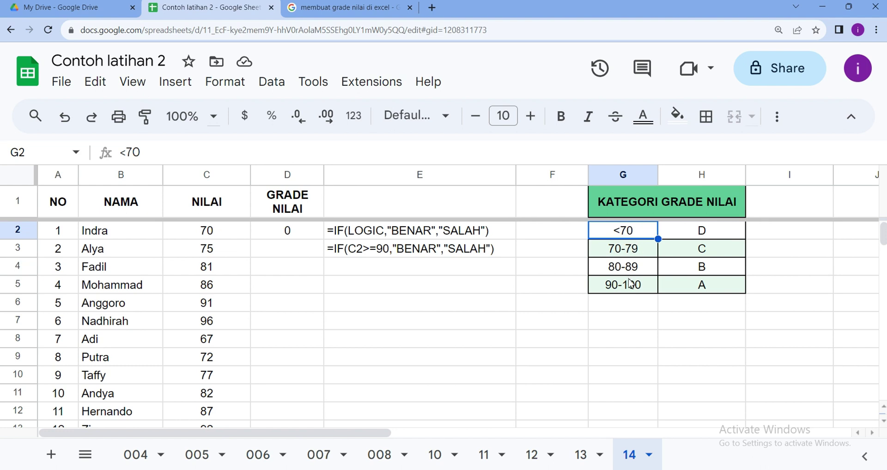
click(629, 289)
click(632, 272)
click(634, 253)
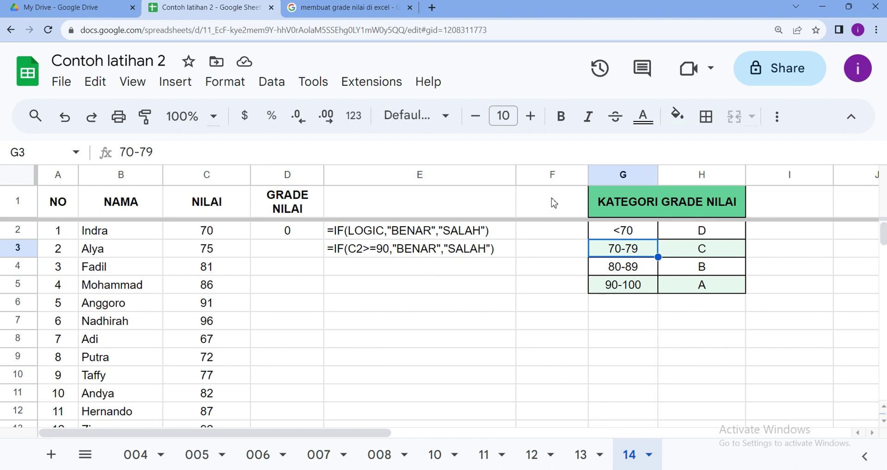
Widen column E and copy the formula text from E2 into E5.
drag(516, 175, 615, 175)
double_click(439, 231)
key(ctrl+a)
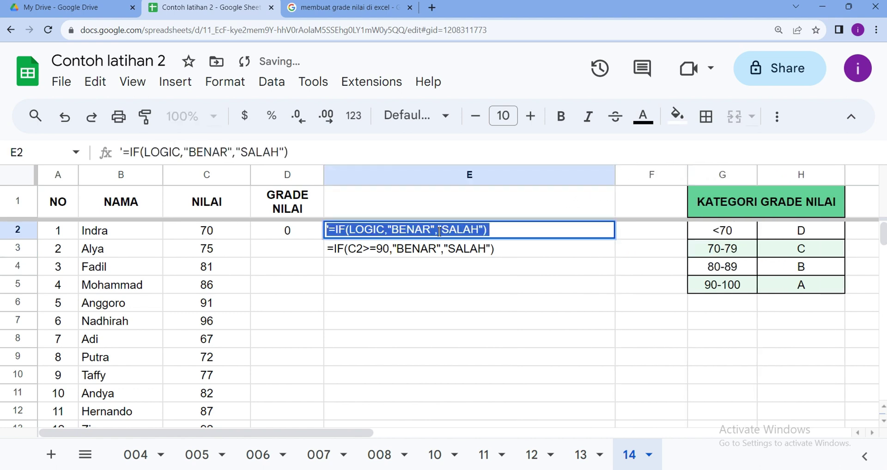
key(Return)
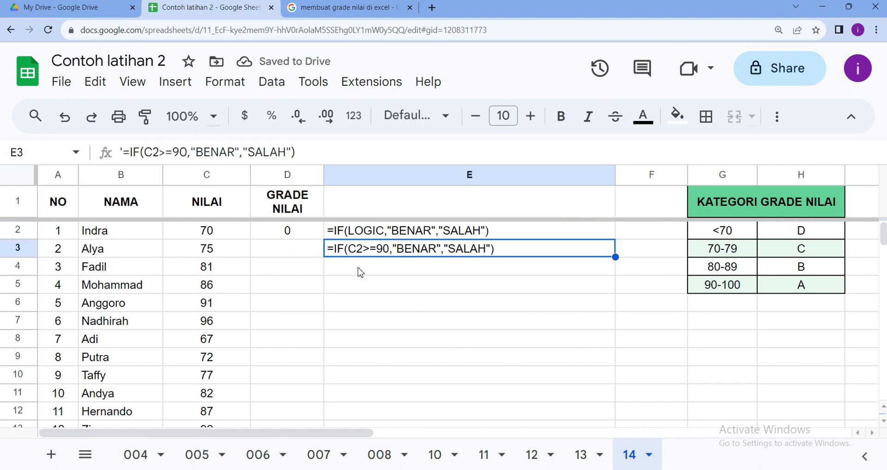
click(341, 286)
text(=IF(LOGIC,"BENAR","SALAH"))
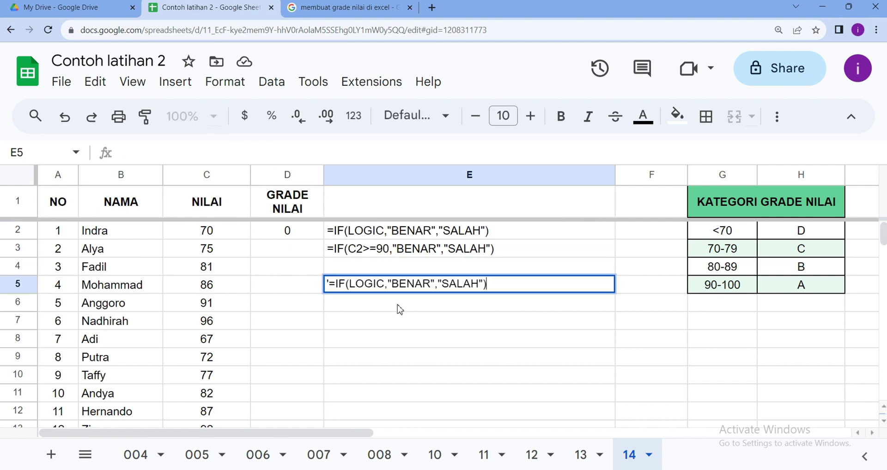
key(Return)
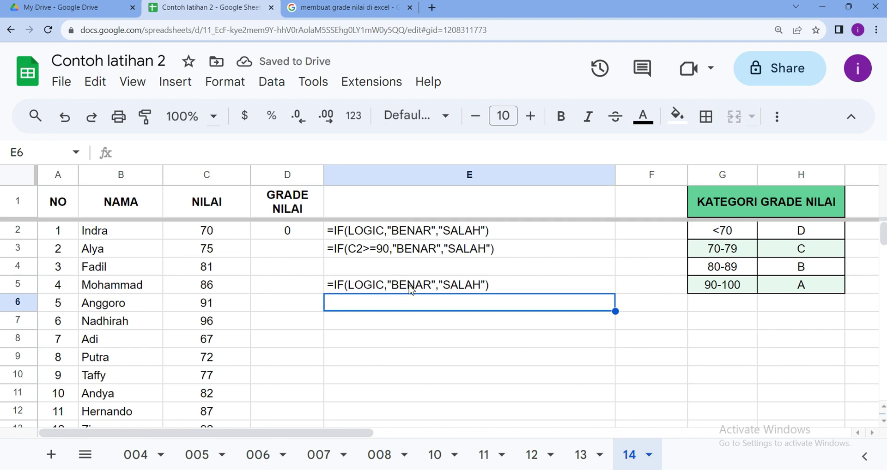
Replace "SALAH" in E5's formula text with a nested copy of the IF formula text from E2.
click(445, 283)
double_click(444, 283)
drag(439, 284, 484, 287)
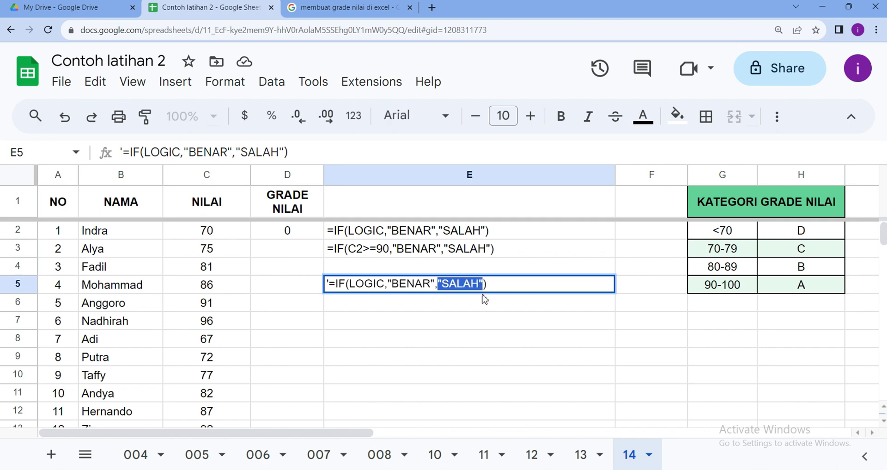
text('=IF(LOGIC,"BENAR","SALAH"))
click(447, 284)
click(453, 299)
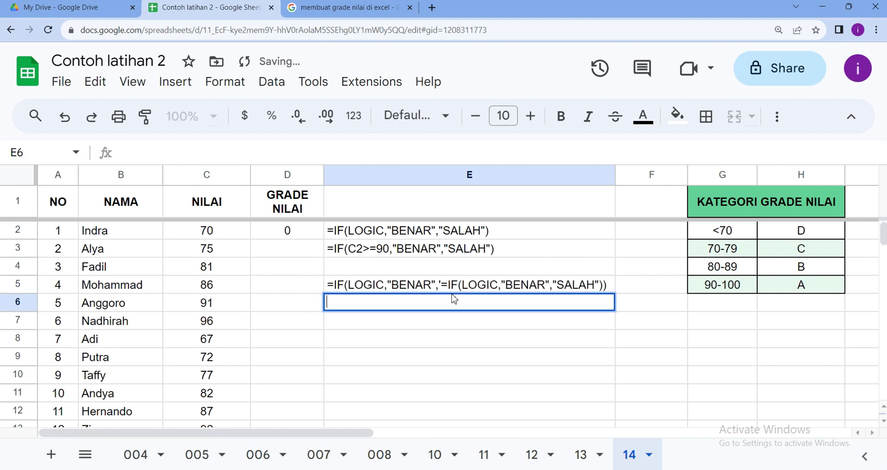
Remove the apostrophe and equals sign before the nested IF in E5, giving =IF(LOGIC,"BENAR",IF(LOGIC,"BENAR","SALAH")).
double_click(448, 287)
key(Return)
double_click(448, 288)
click(446, 285)
key(BackSpace)
key(BackSpace)
key(BackSpace)
text(i)
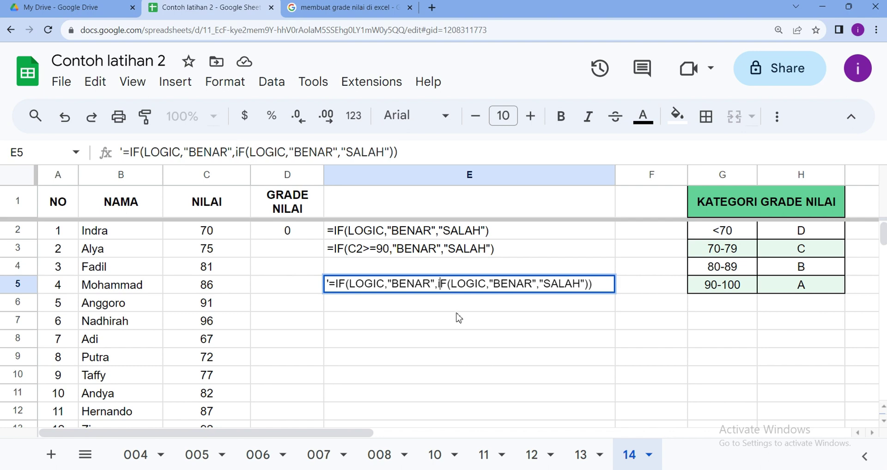
key(BackSpace)
text(I)
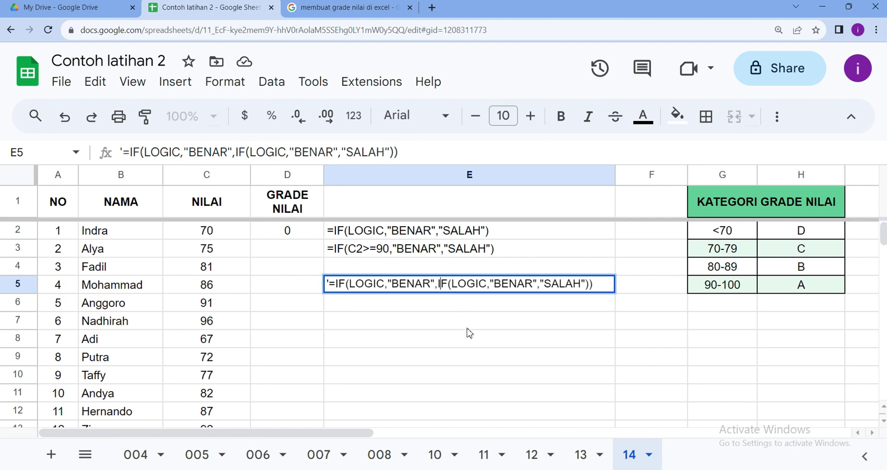
click(467, 323)
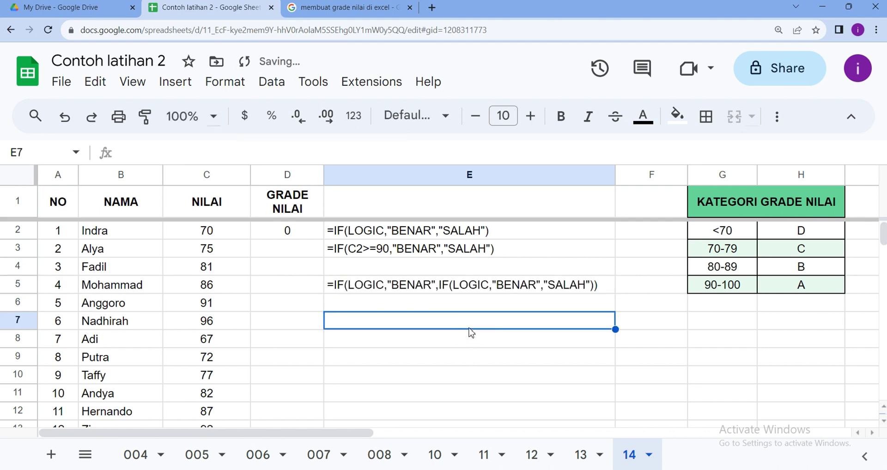
Review how the second IF is nested in E5's formula text and compare it with the grade categories.
click(445, 290)
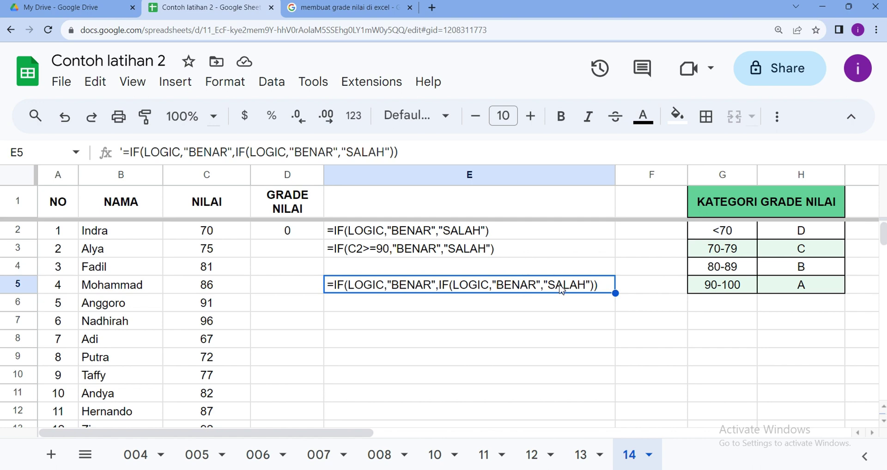
click(583, 310)
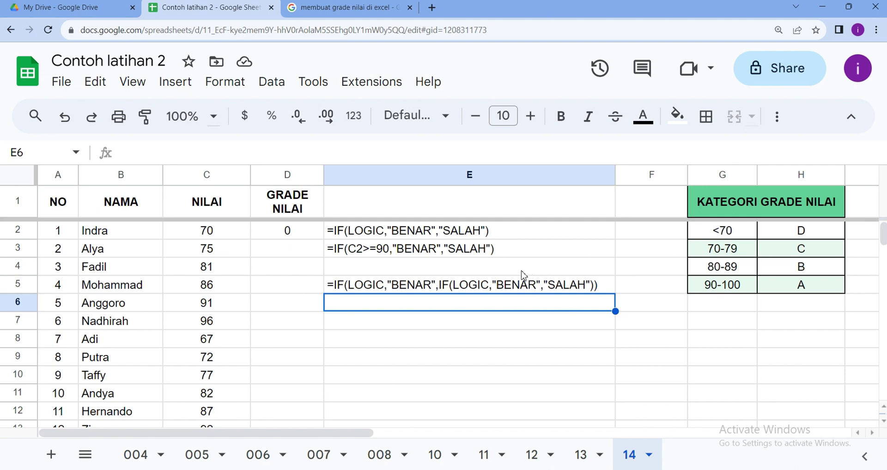
scroll(501, 300, down, 3)
scroll(501, 298, up, 3)
click(416, 290)
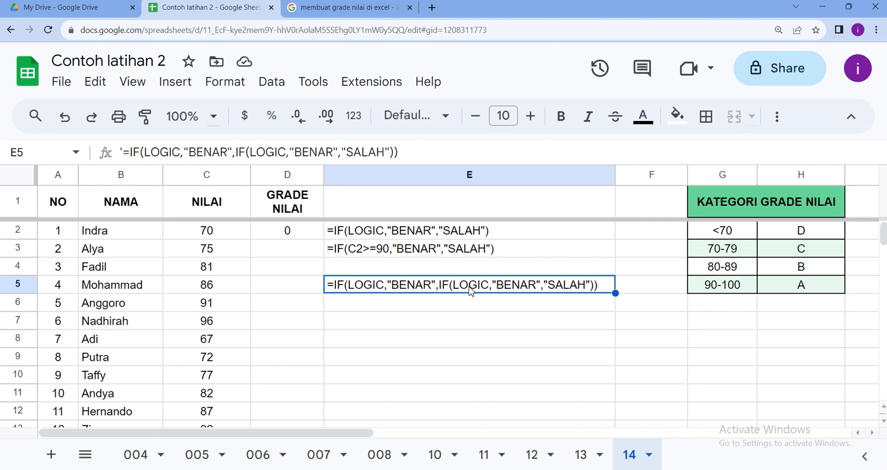
click(571, 304)
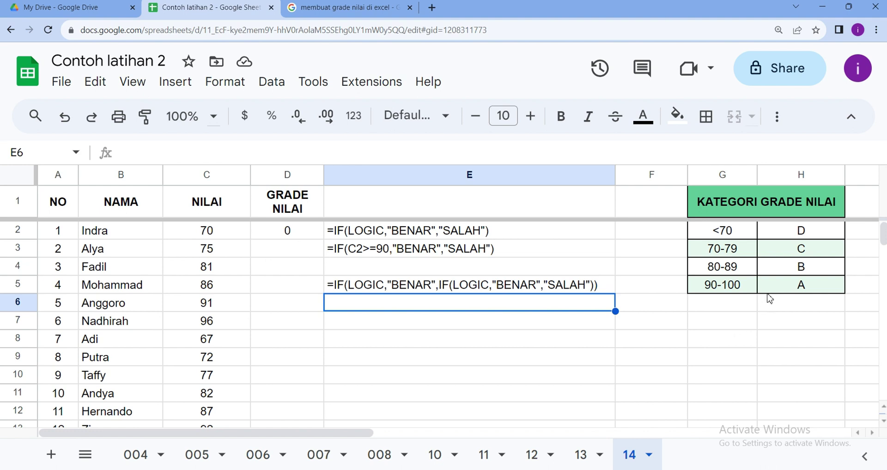
Delete the test formula from D2.
click(288, 228)
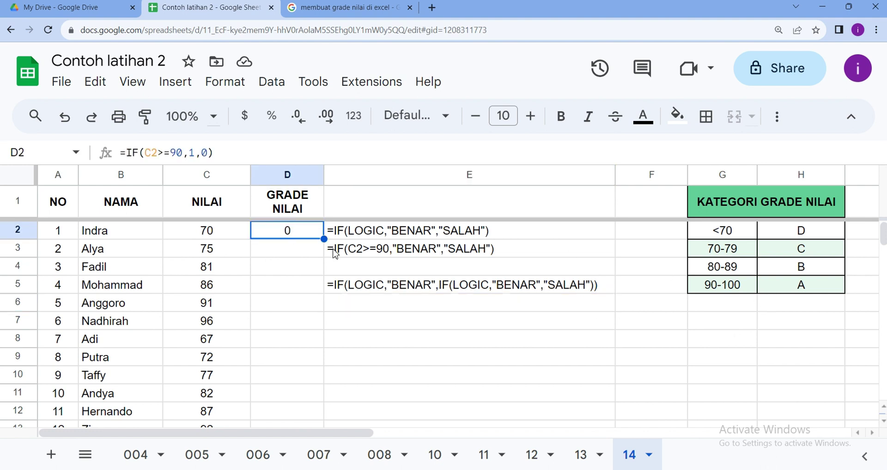
key(Delete)
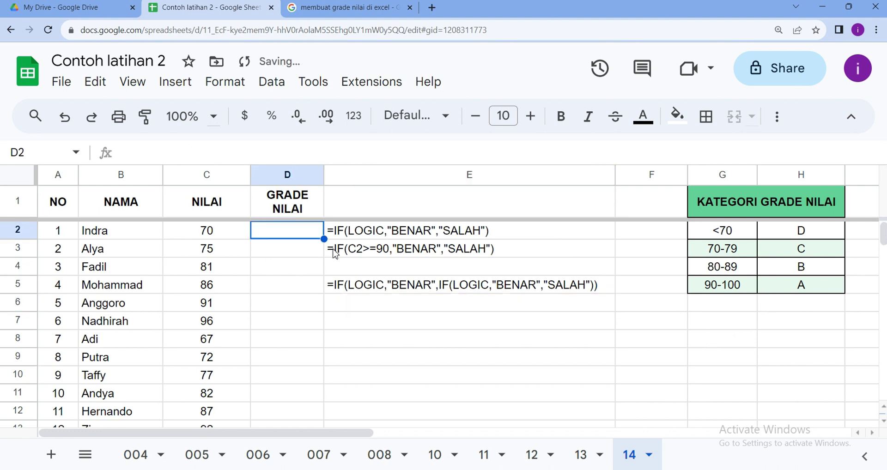
Start an IF formula in D2 with the condition C2>=90.
text(=)
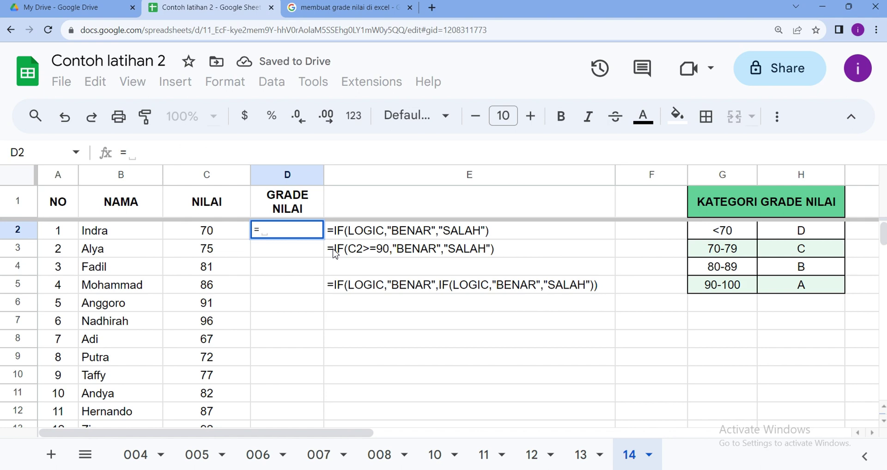
text(if)
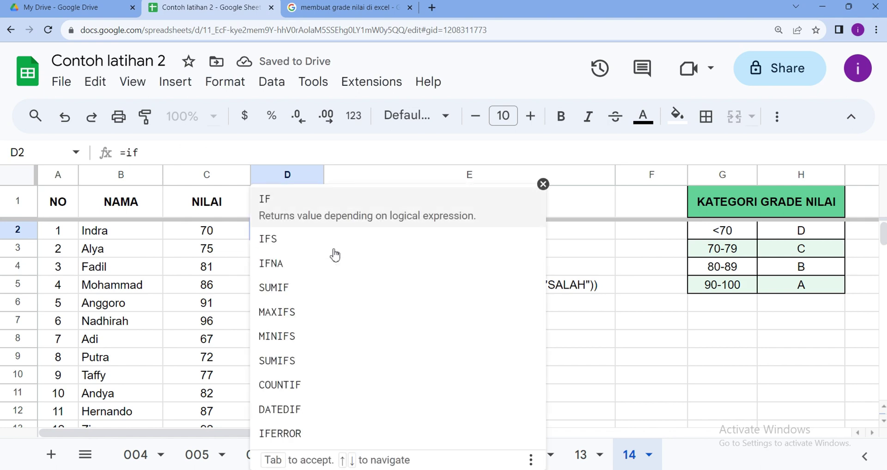
key(BackSpace)
key(BackSpace)
text(IF)
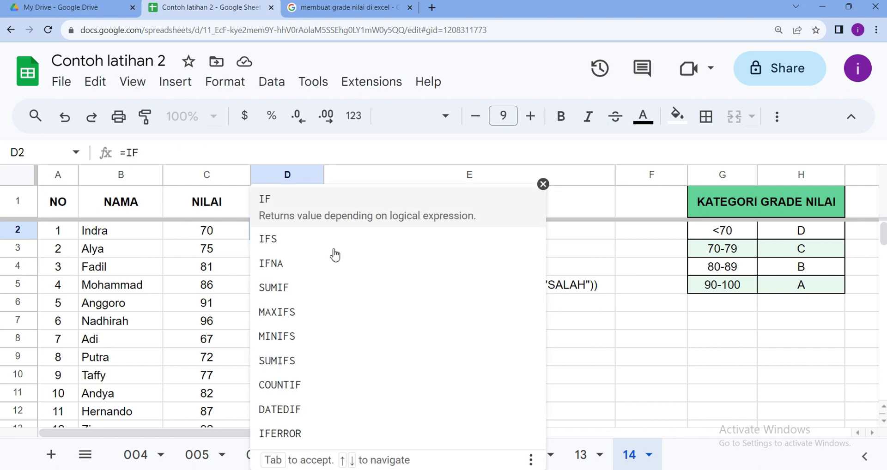
text(()
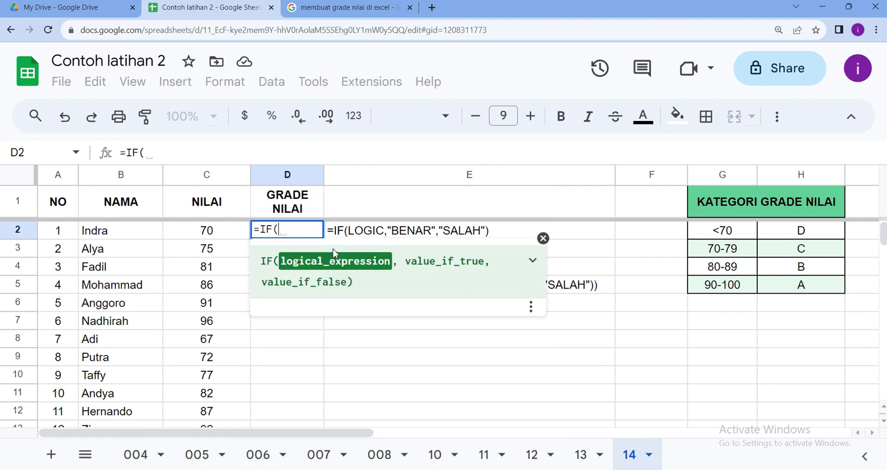
click(218, 235)
text(>=)
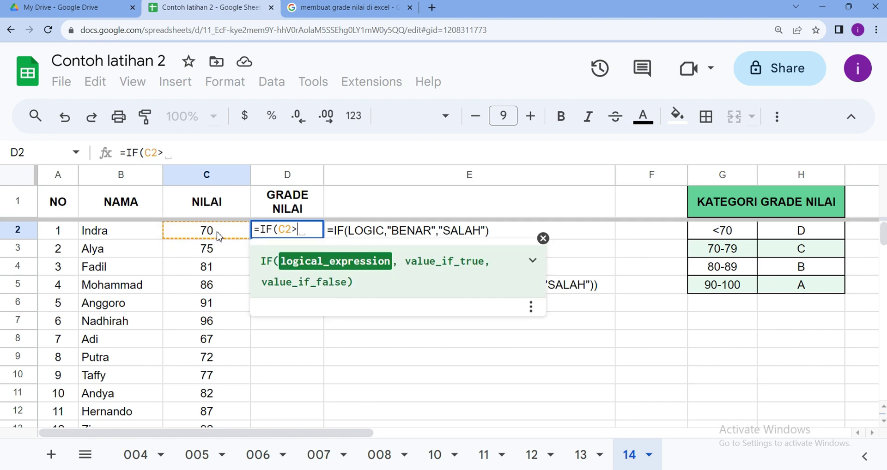
text(90)
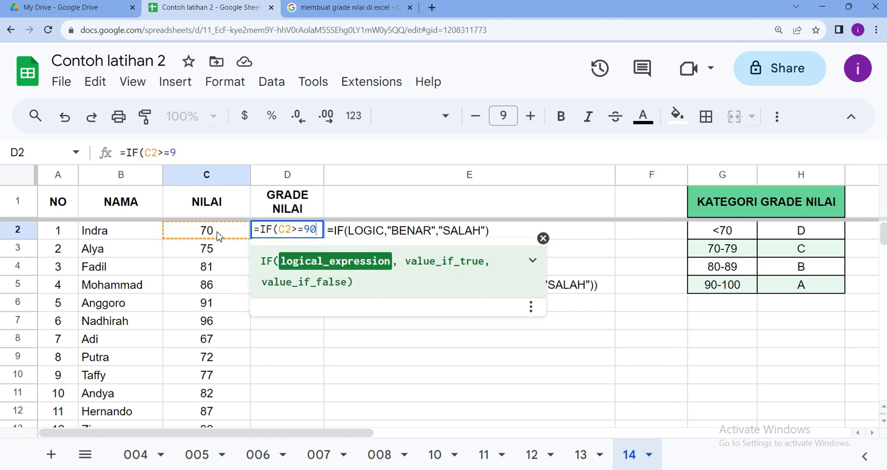
Give D2's IF the true result "A", leave its false argument empty and close the parenthesis.
text(,)
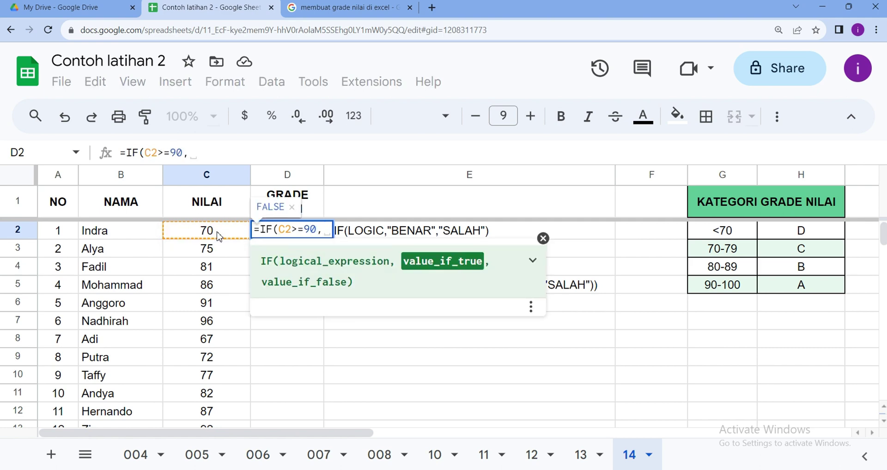
text("a)
key(BackSpace)
text(A")
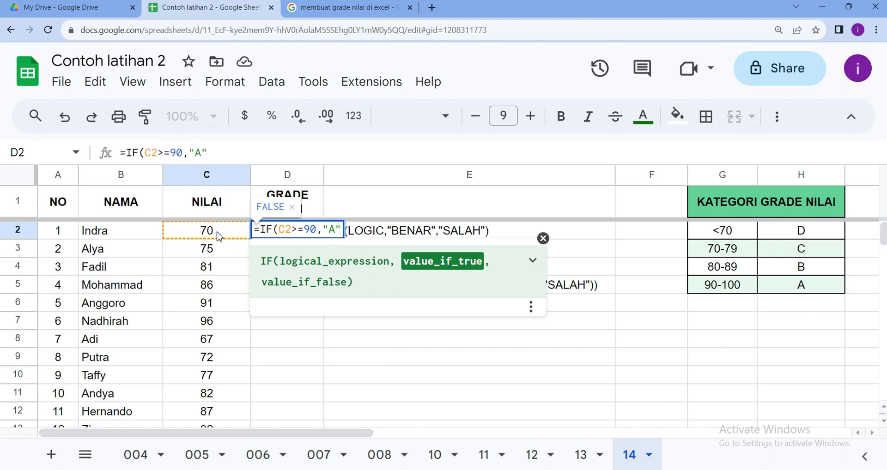
text(,)
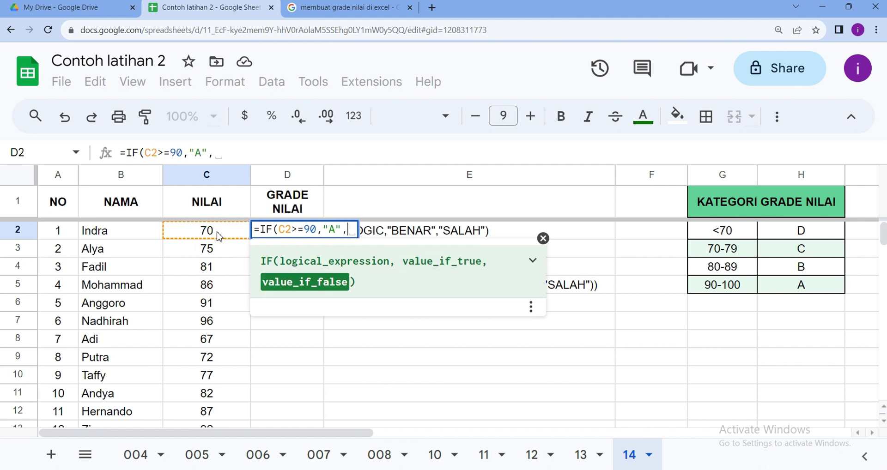
text())
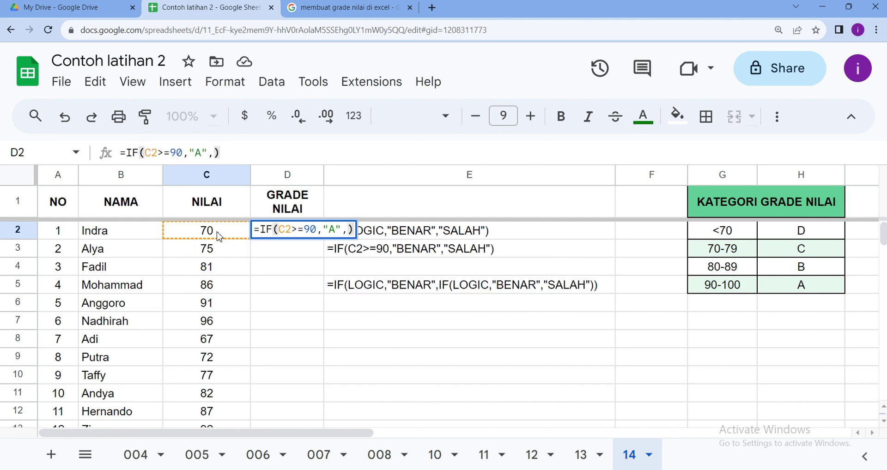
Nest a second IF in the empty false argument of D2's formula with the condition C2>=80.
key(Left)
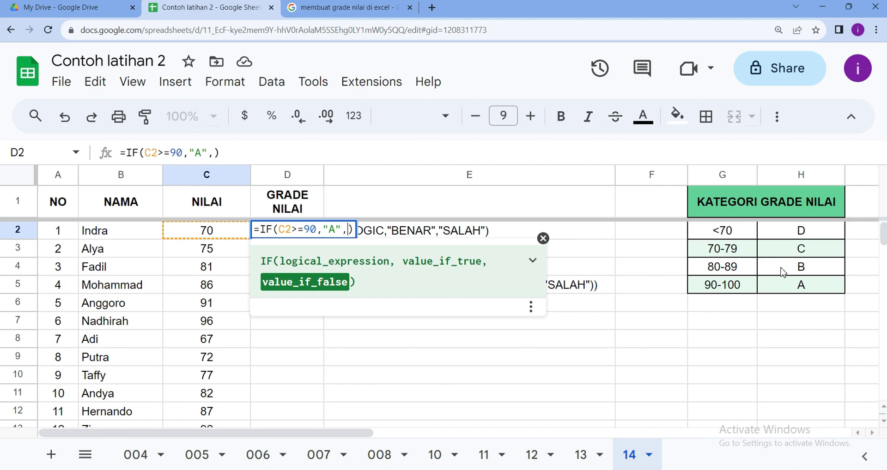
text(IF()
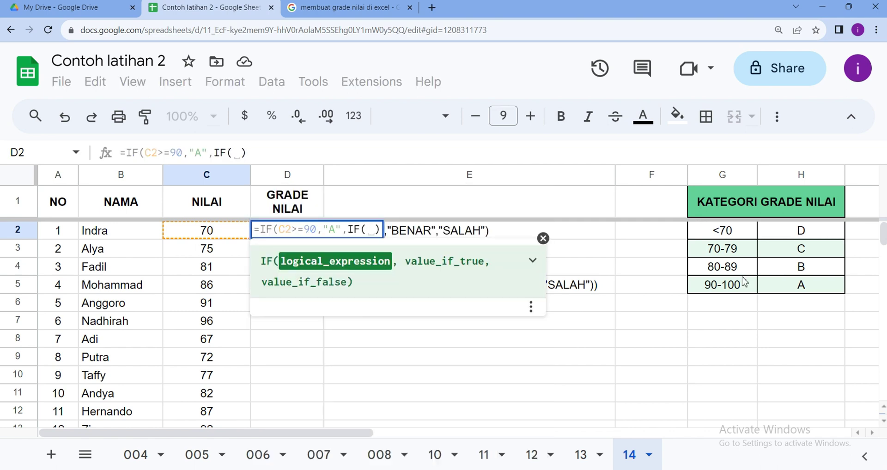
text())
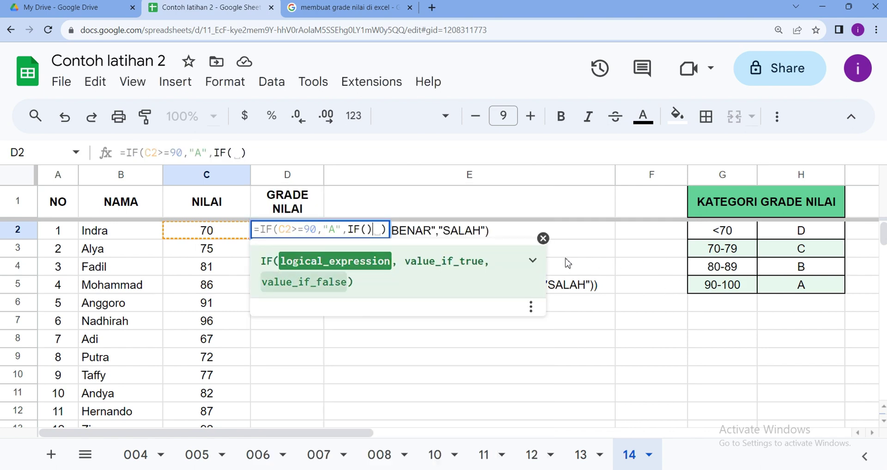
key(Left)
key(Left)
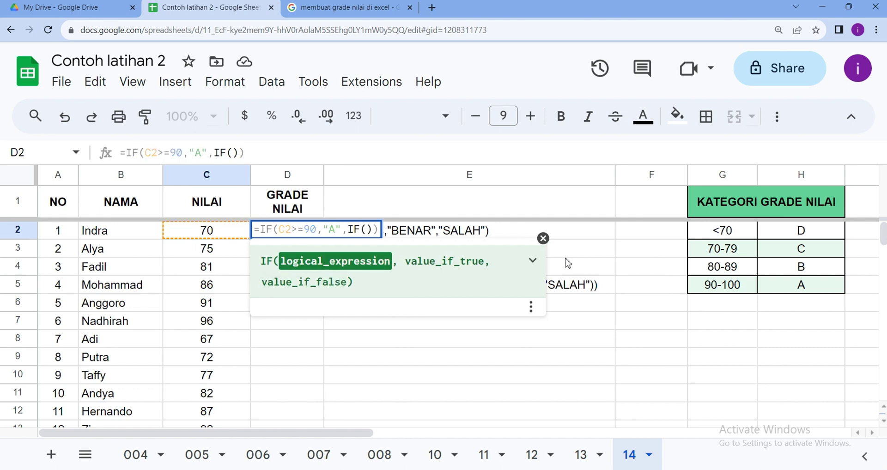
text(c2)
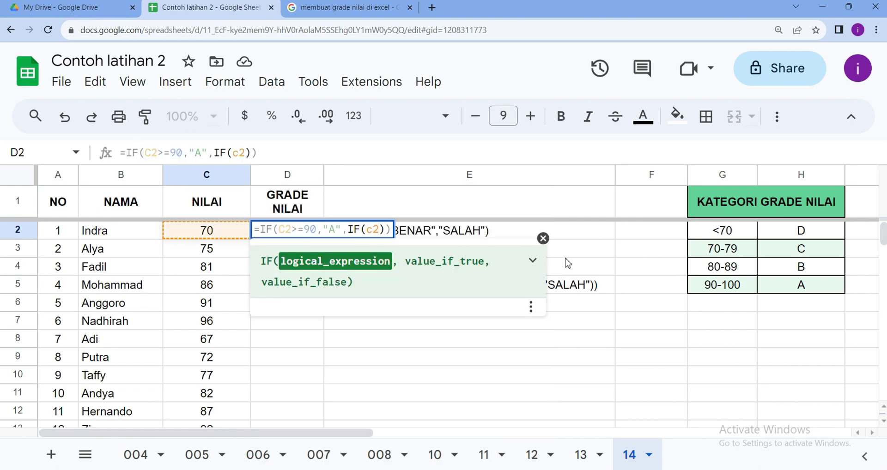
key(BackSpace)
key(BackSpace)
text(CW)
key(BackSpace)
text(2)
click(544, 239)
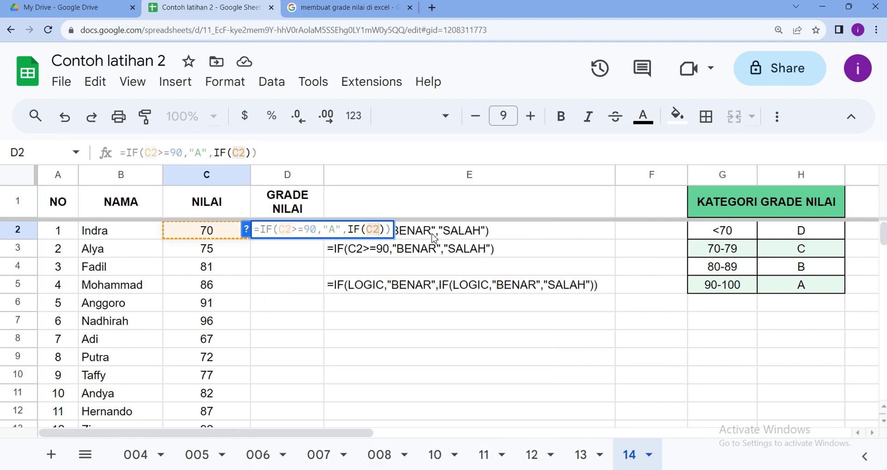
text(>=)
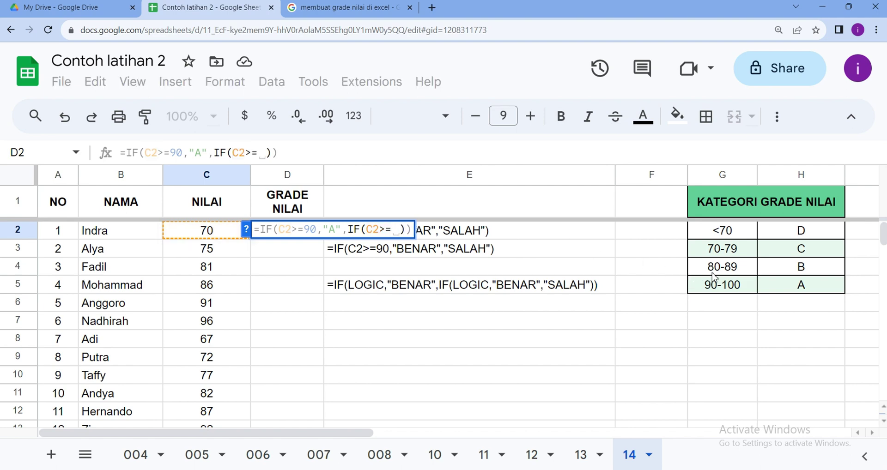
text(80)
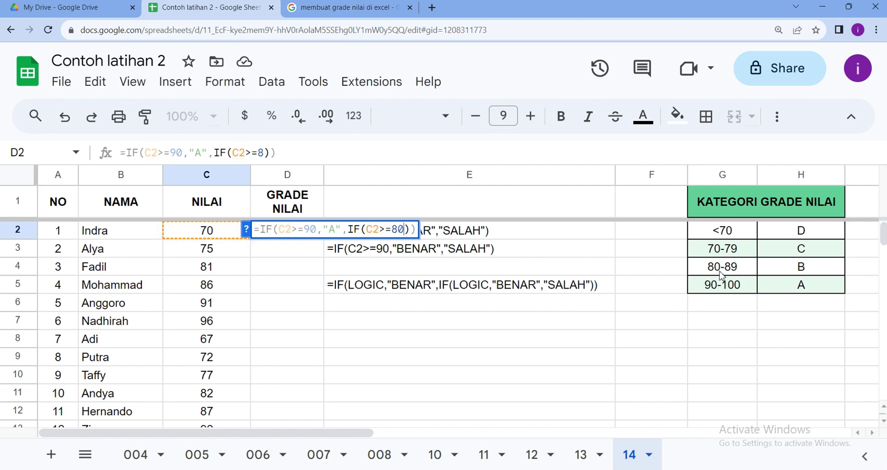
Give the second IF the true result "B", followed by a comma for its false argument.
text(, )
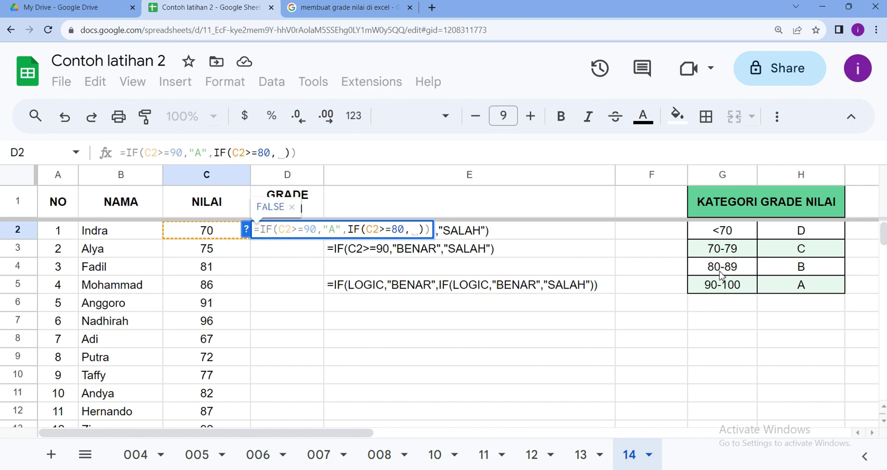
text("b)
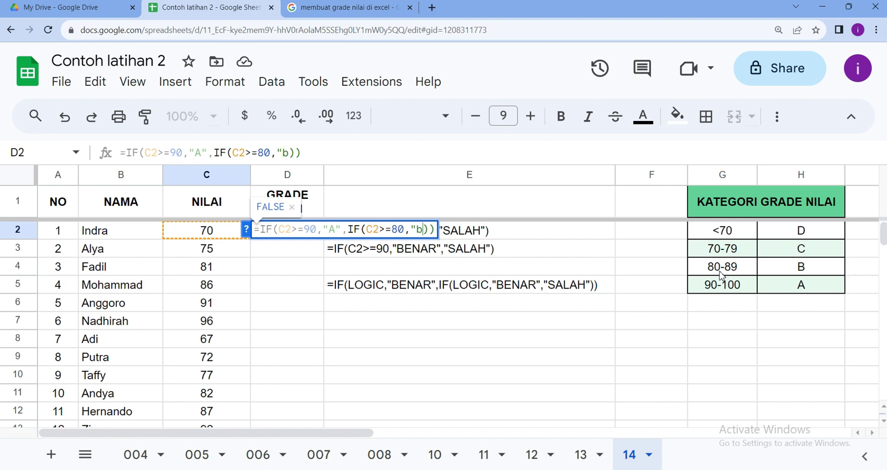
key(BackSpace)
text(B",)
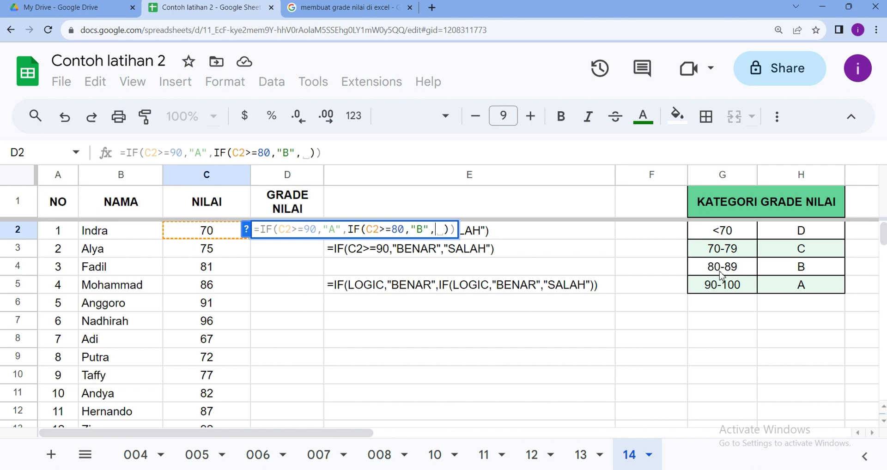
Nest a third IF as the false argument of the second one, with the condition C2>=70.
text(IF)
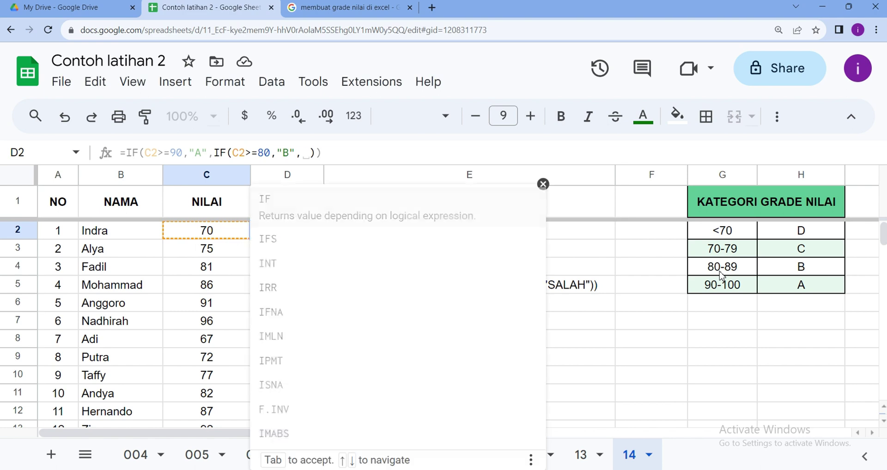
key(Tab)
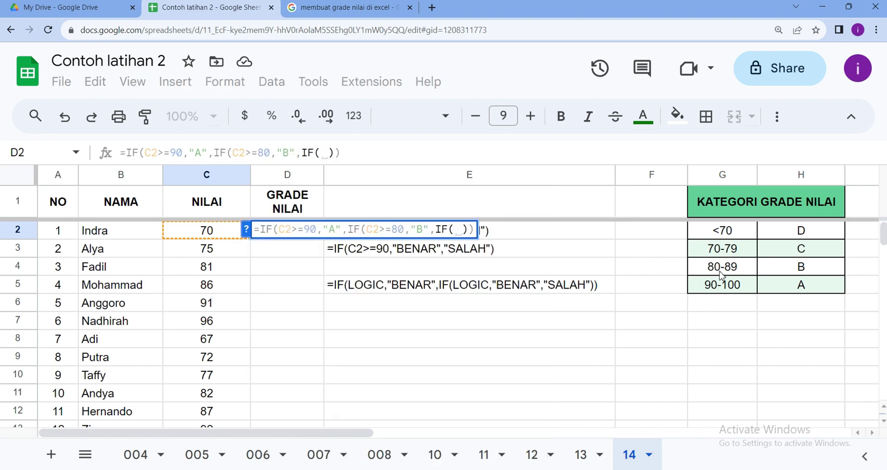
text())
click(453, 230)
click(453, 230)
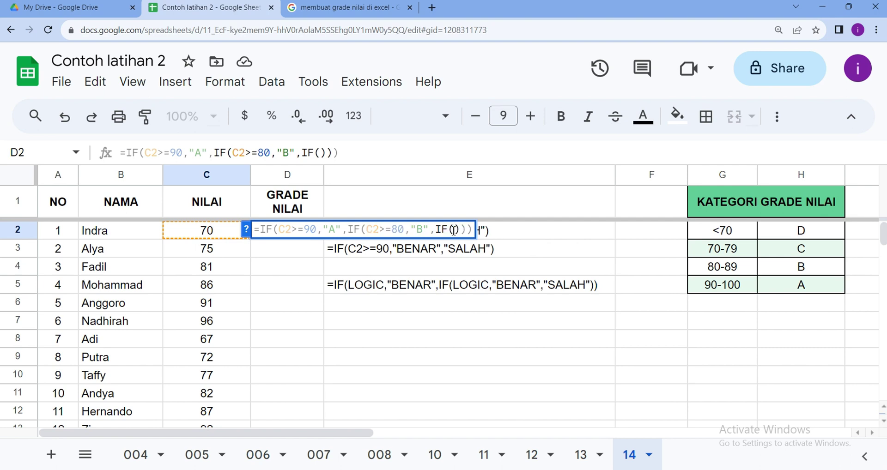
text(C2)
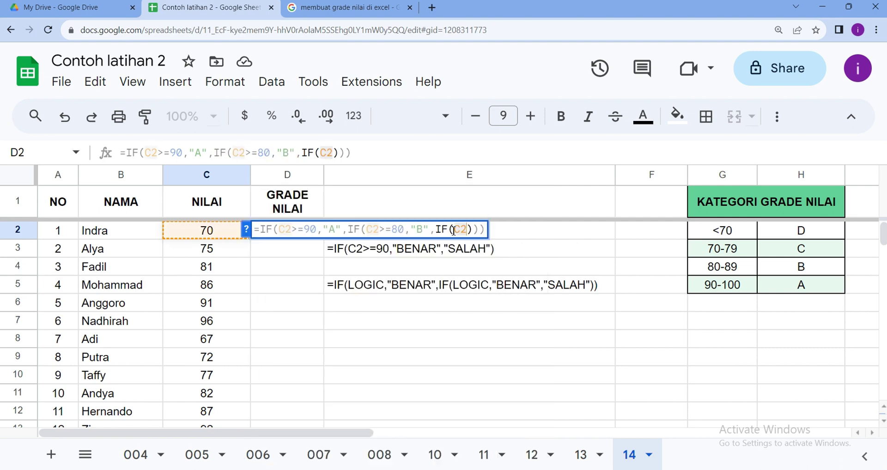
text(>=)
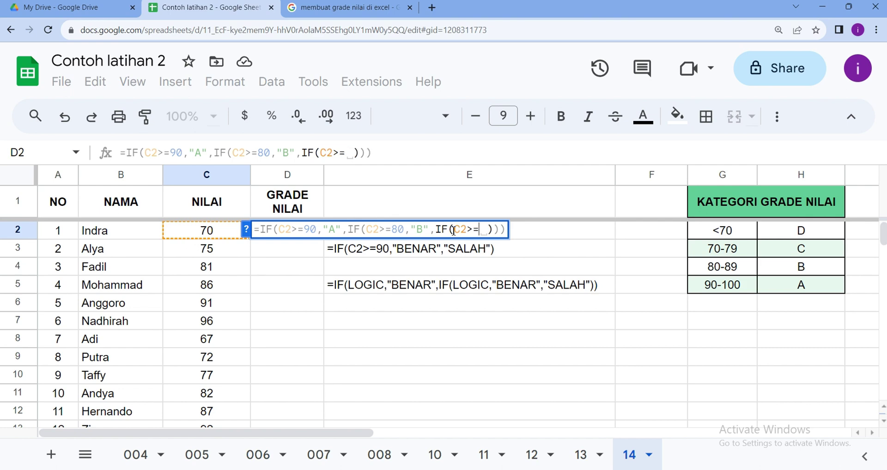
text(70)
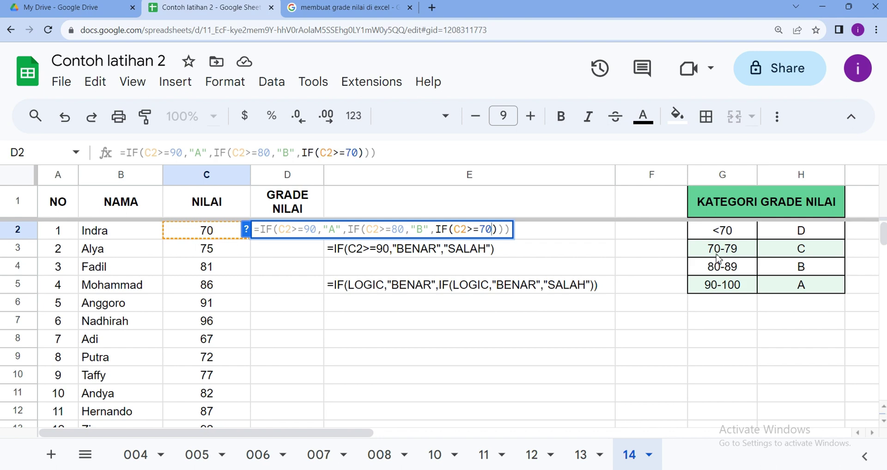
Complete the third IF with "C" as the true result and "D" as the false result, and enter the formula in D2.
text(,")
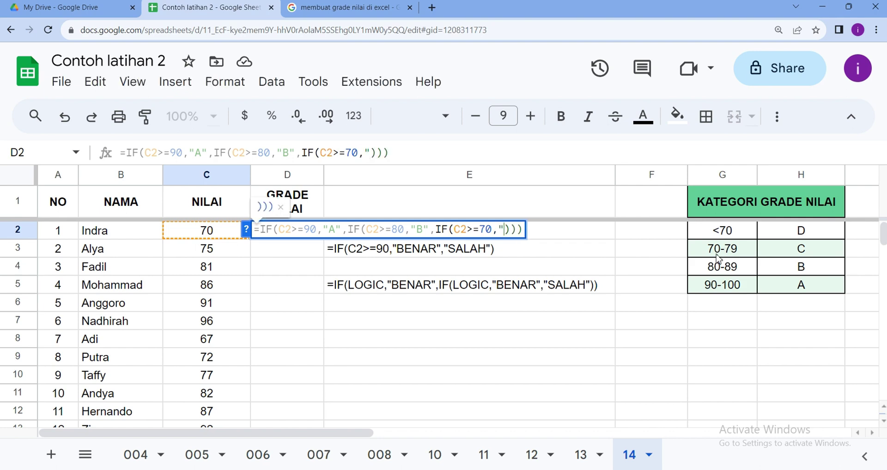
text(C")
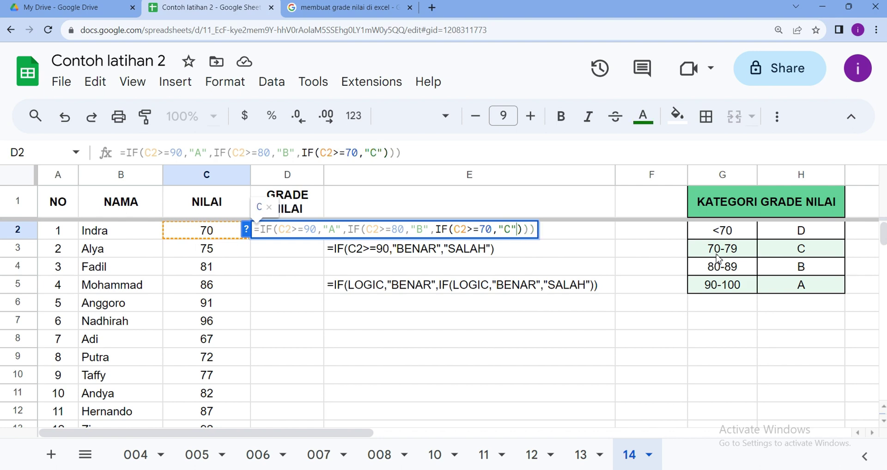
text(,)
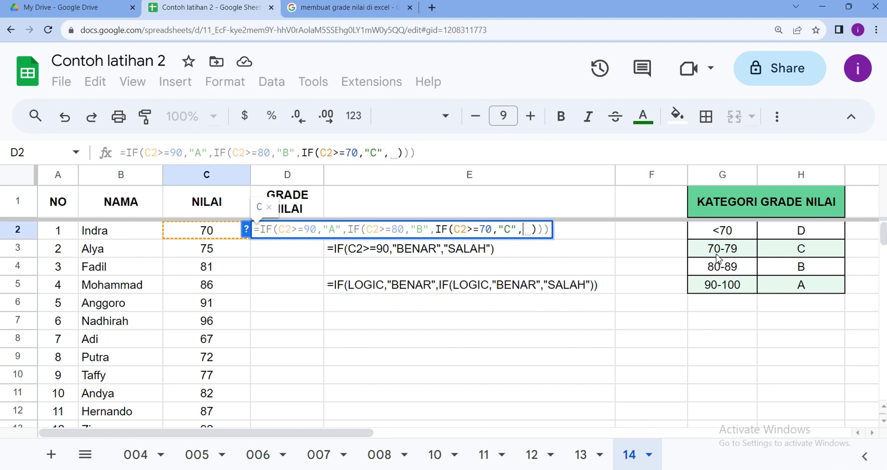
text(")
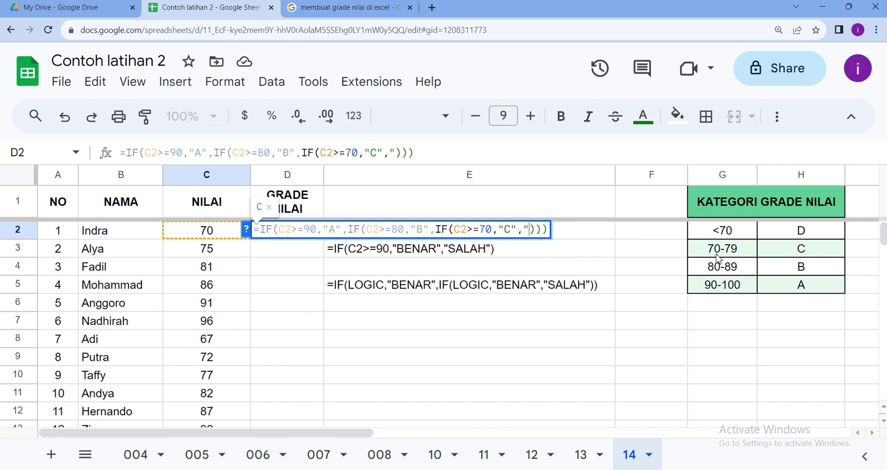
text(d)
key(BackSpace)
text(D")
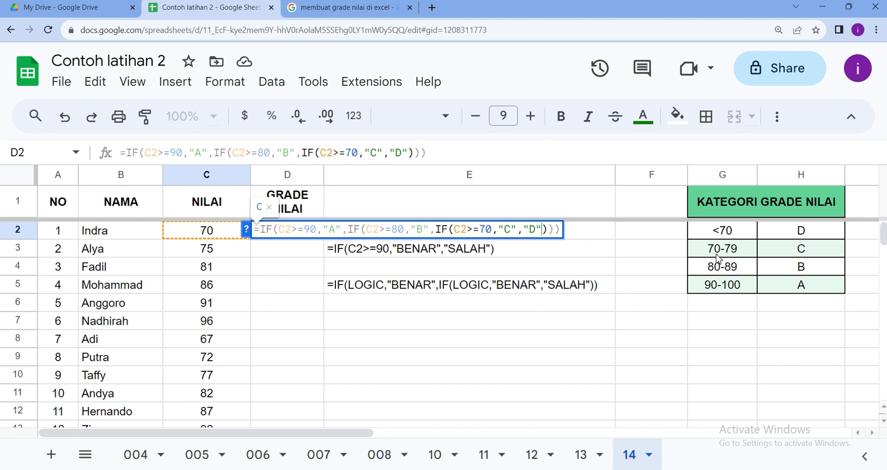
key(Return)
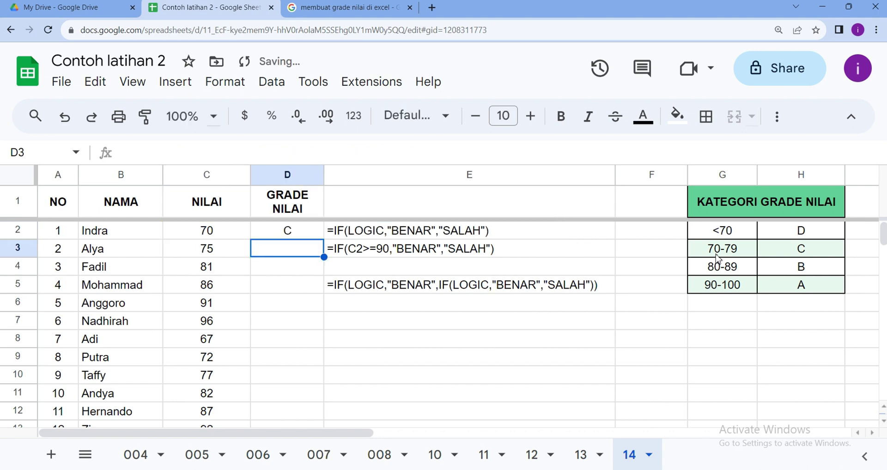
Check the grade formula in D2 against the score in C2.
click(296, 232)
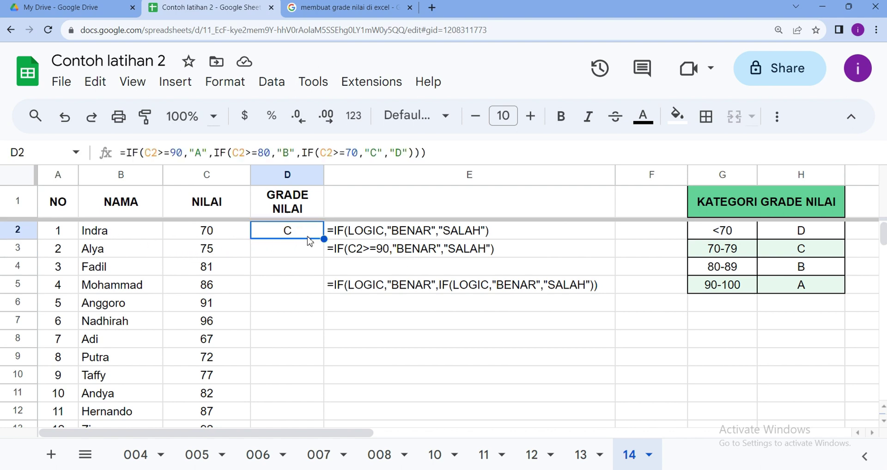
click(230, 234)
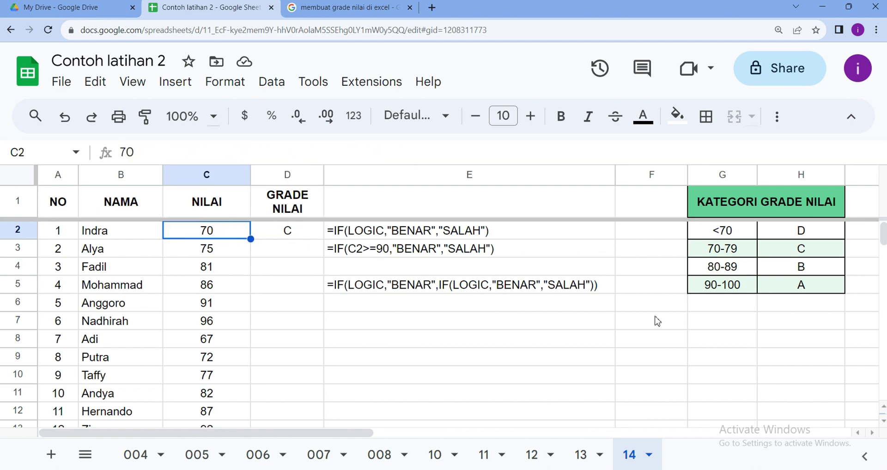
Compare the grade in D2 with the 70-79 row of the category table, and copy its formula down to D3.
click(745, 251)
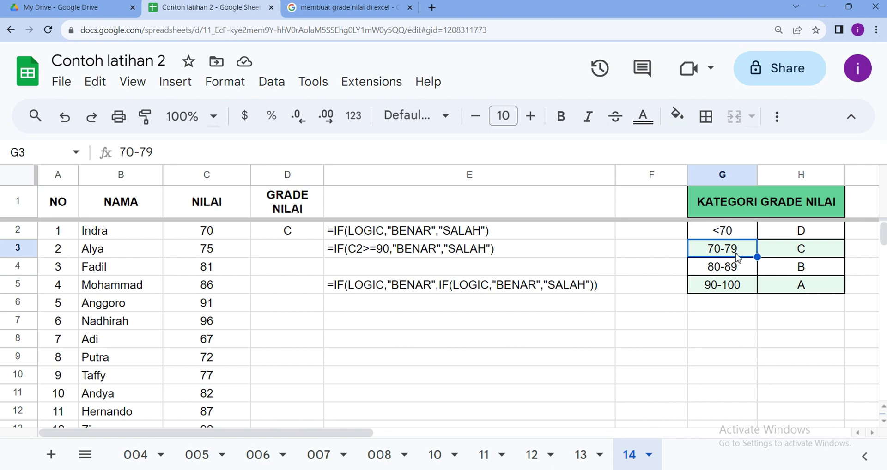
click(799, 257)
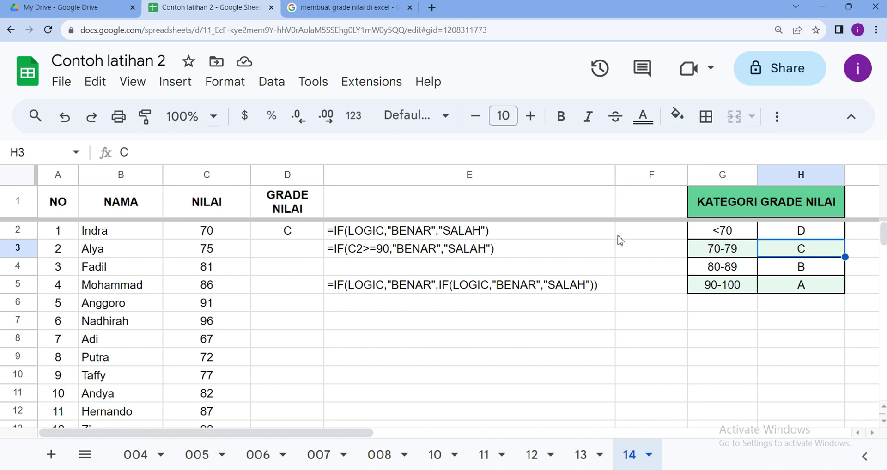
click(236, 232)
click(280, 232)
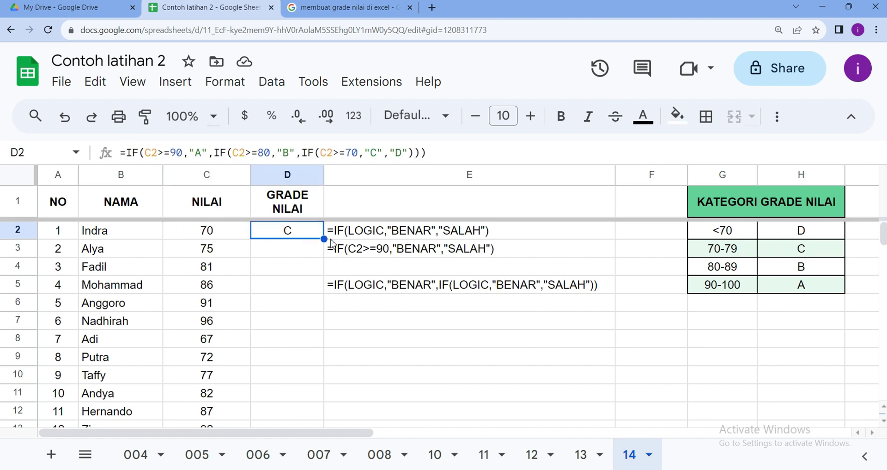
drag(324, 239, 323, 257)
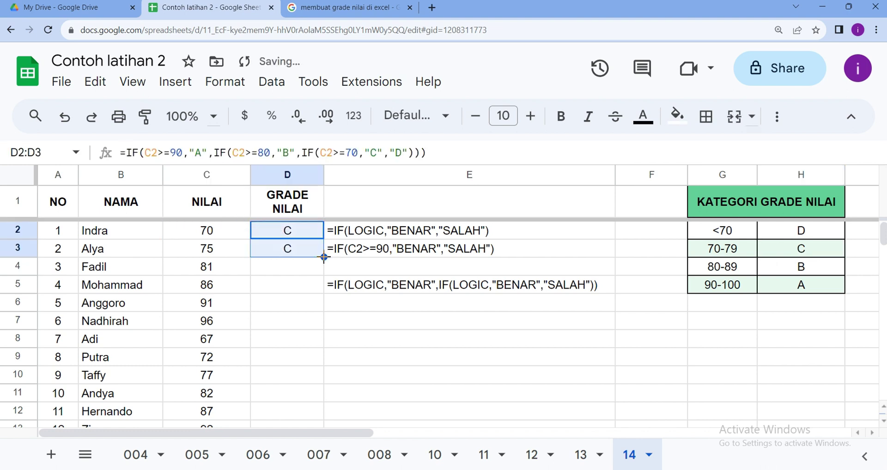
Check the grade in D3 against the score in C3 and the 70-79 row of the category table.
click(296, 274)
click(217, 253)
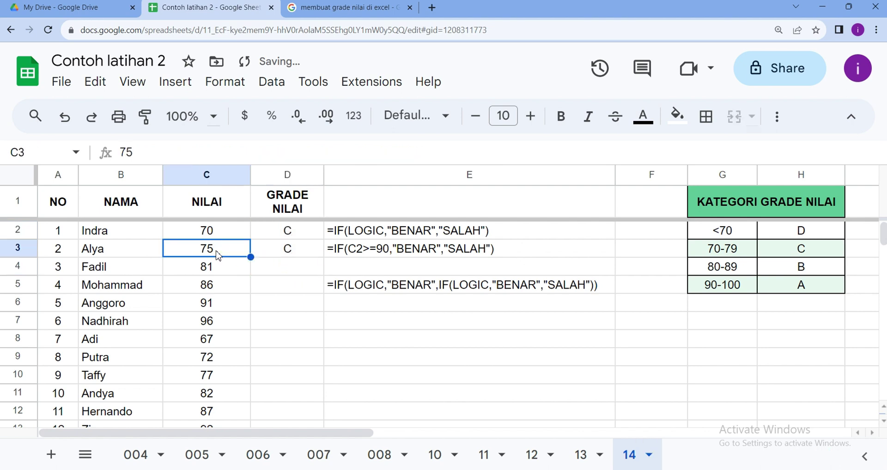
click(288, 254)
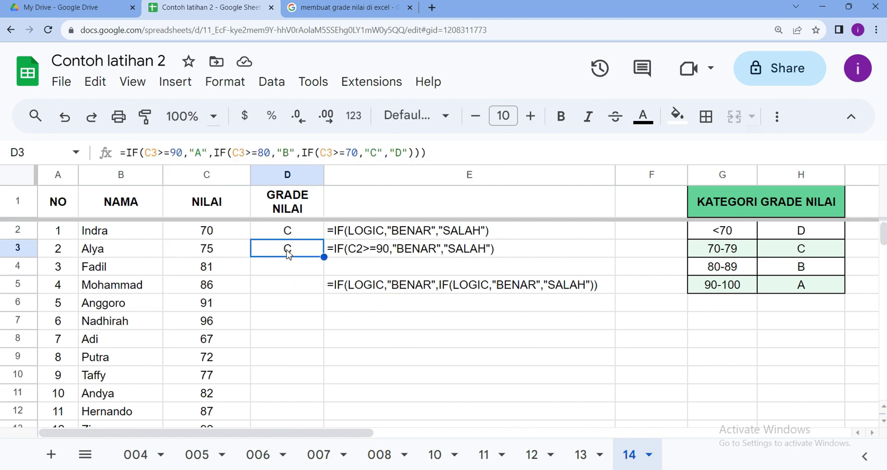
click(742, 254)
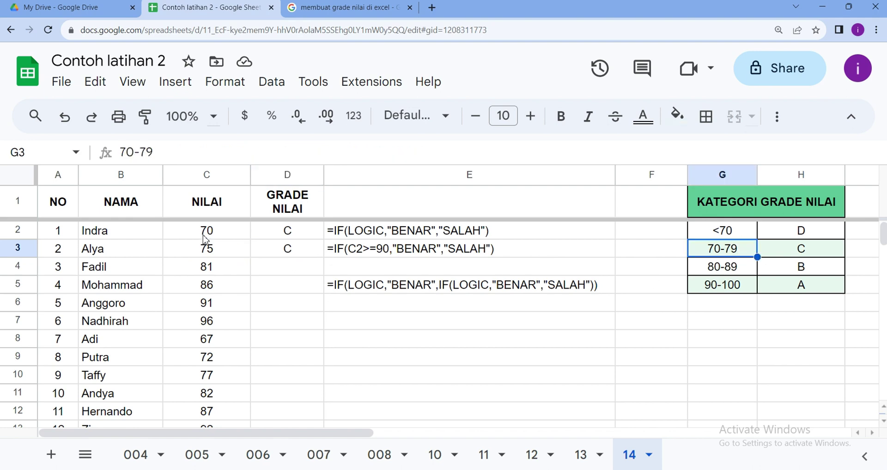
click(216, 250)
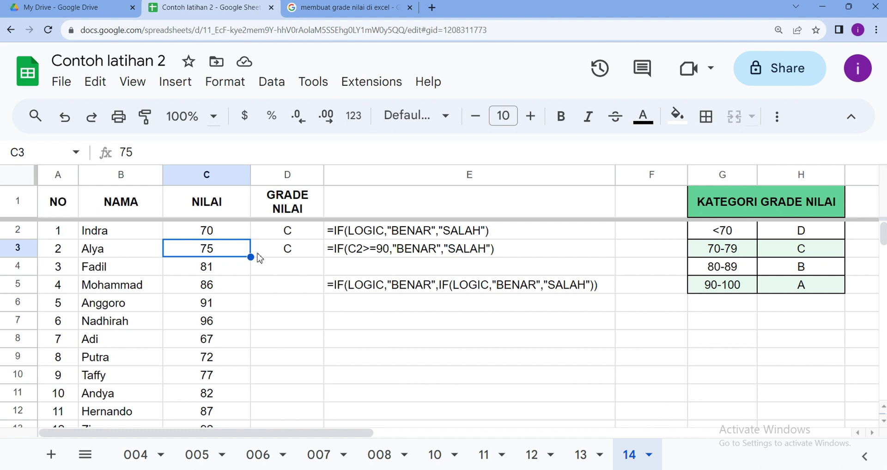
click(296, 254)
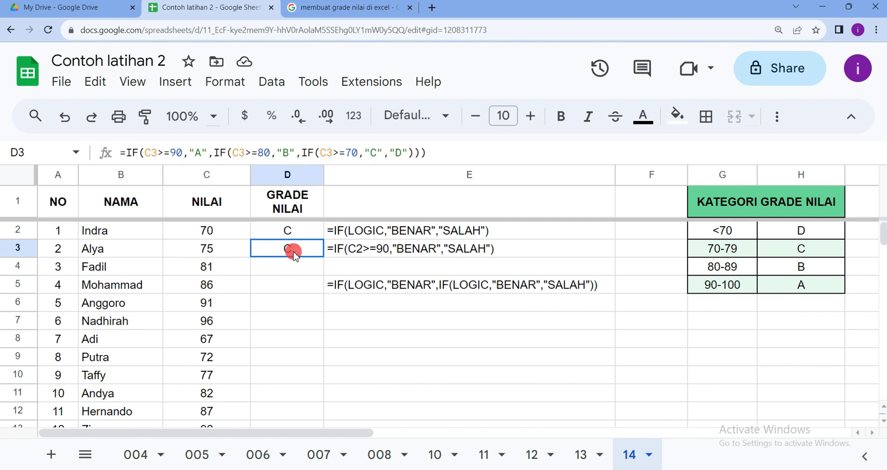
click(797, 252)
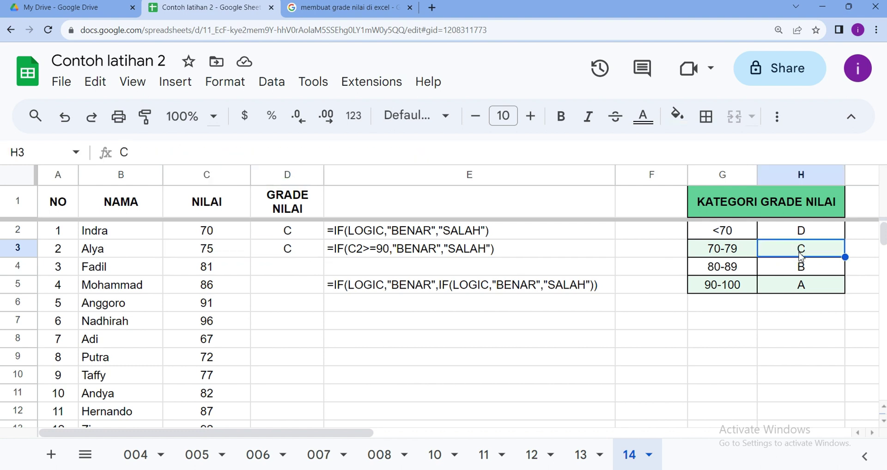
Copy the grade formula from D3 down to D4.
click(286, 252)
drag(324, 257, 325, 274)
click(309, 269)
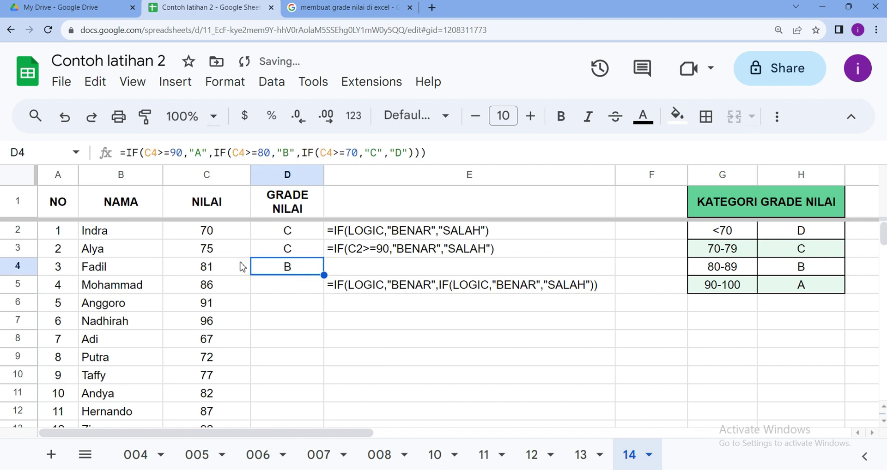
Compare the grade in D4 with the 80-89 category, and fill its formula down the remaining student rows.
click(735, 272)
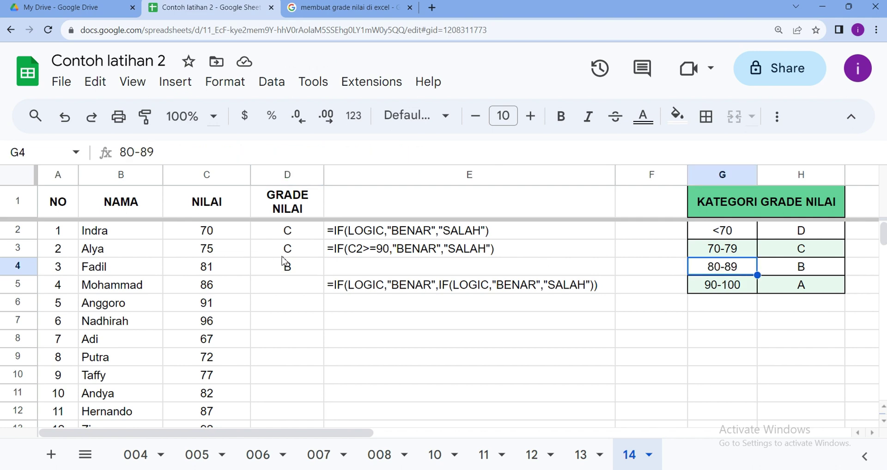
click(304, 269)
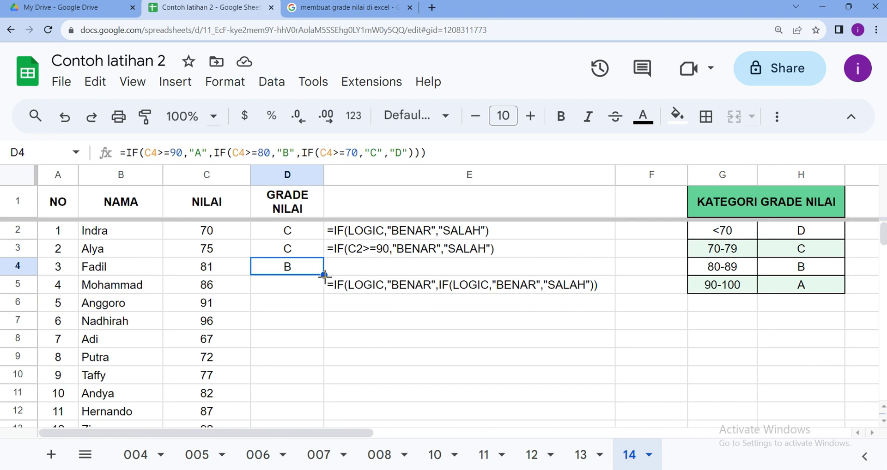
double_click(324, 275)
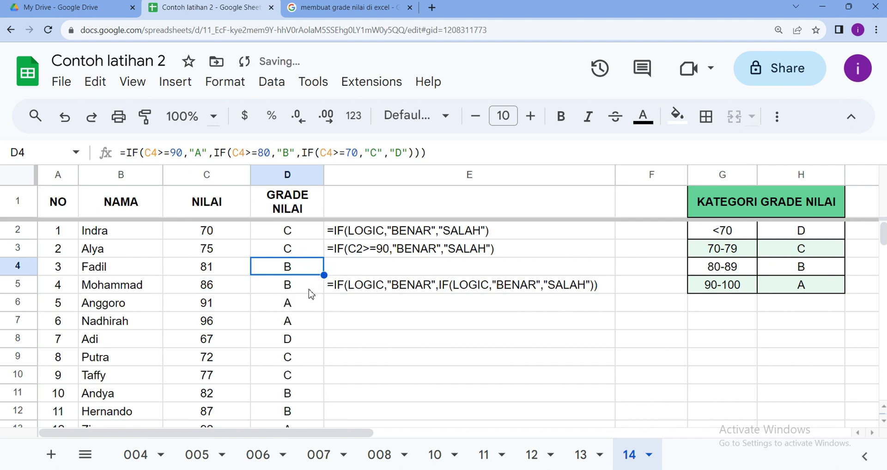
Check the filled-down grades against the scores in C5, C6 and C8 and the rest of the student list.
click(240, 289)
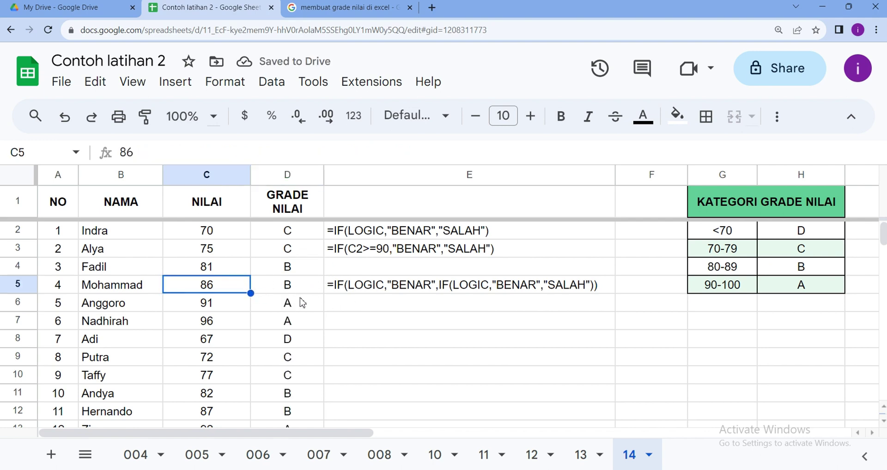
click(228, 308)
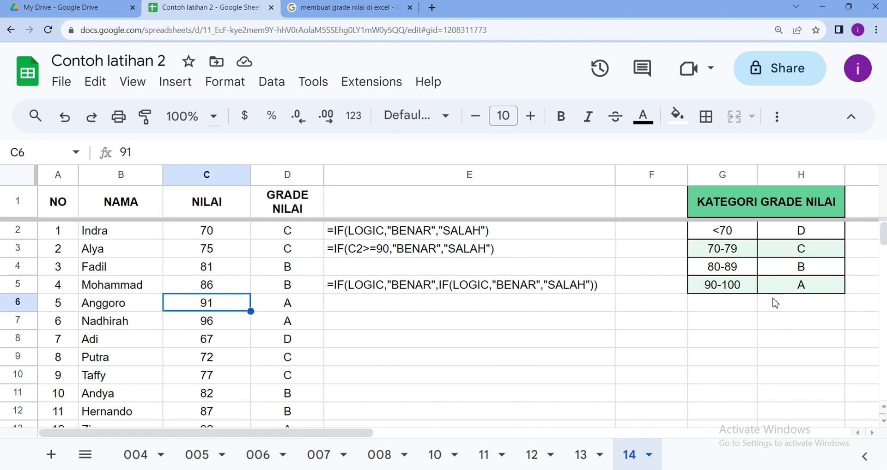
click(225, 344)
scroll(259, 337, down, 2)
scroll(225, 316, up, 2)
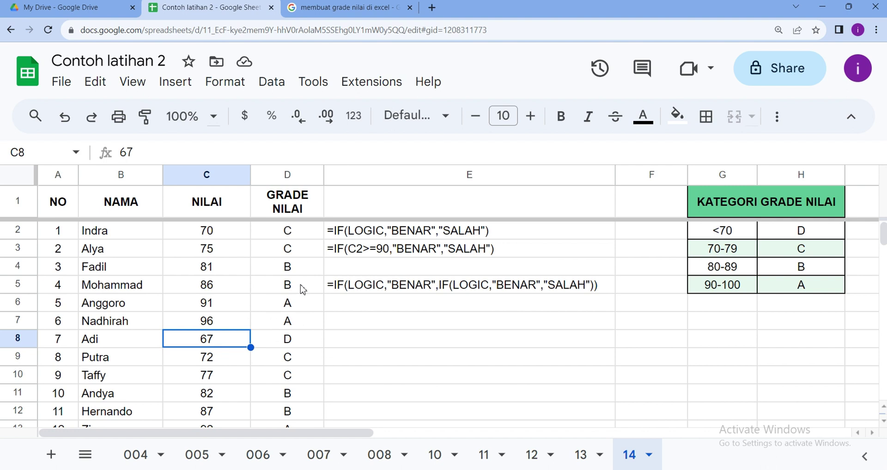
Review the nested IF formula in D2 alongside the example IF formulas in column E.
click(291, 230)
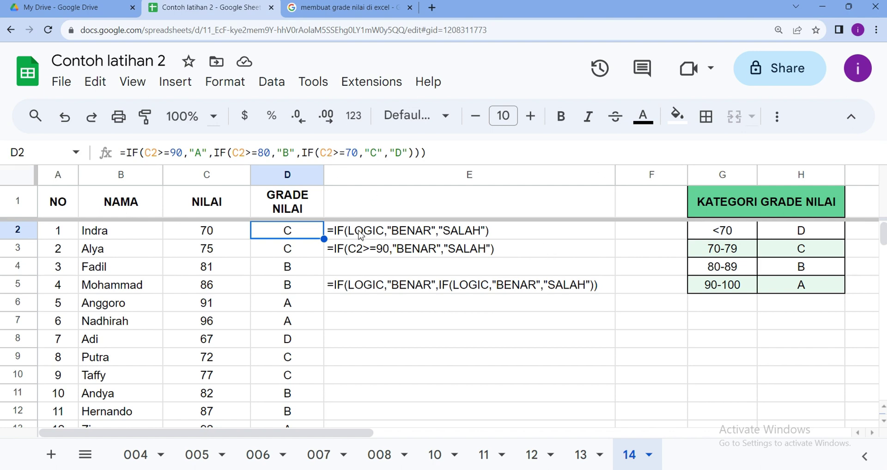
click(370, 267)
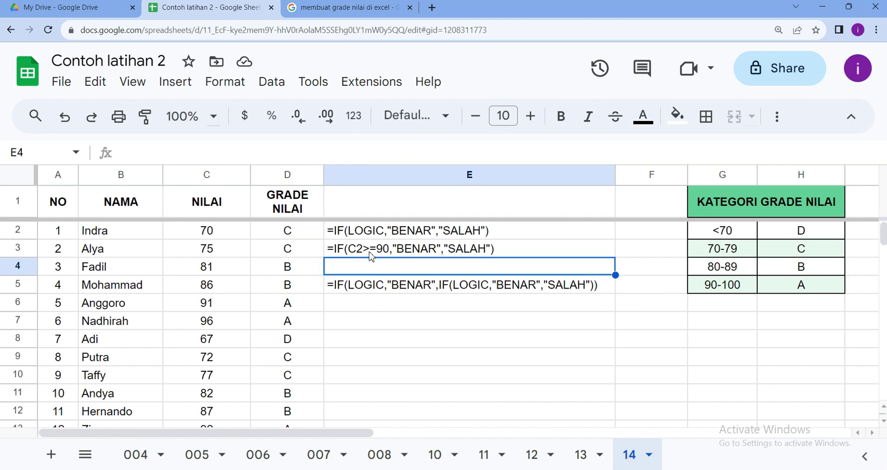
click(287, 235)
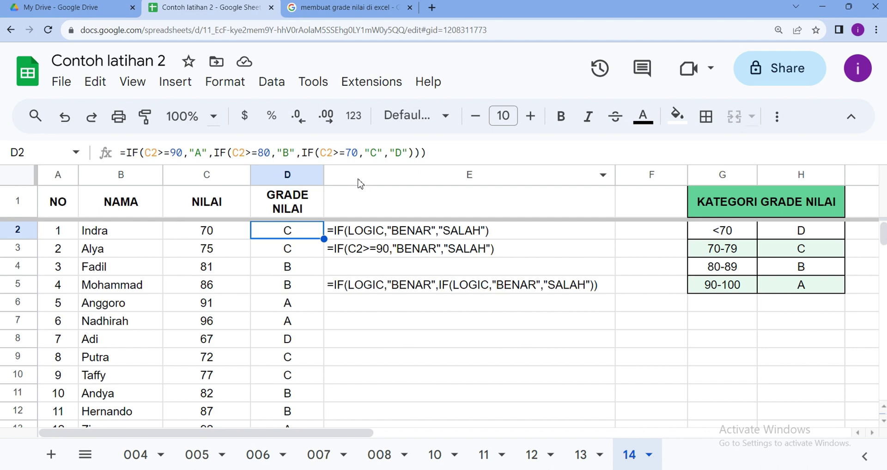